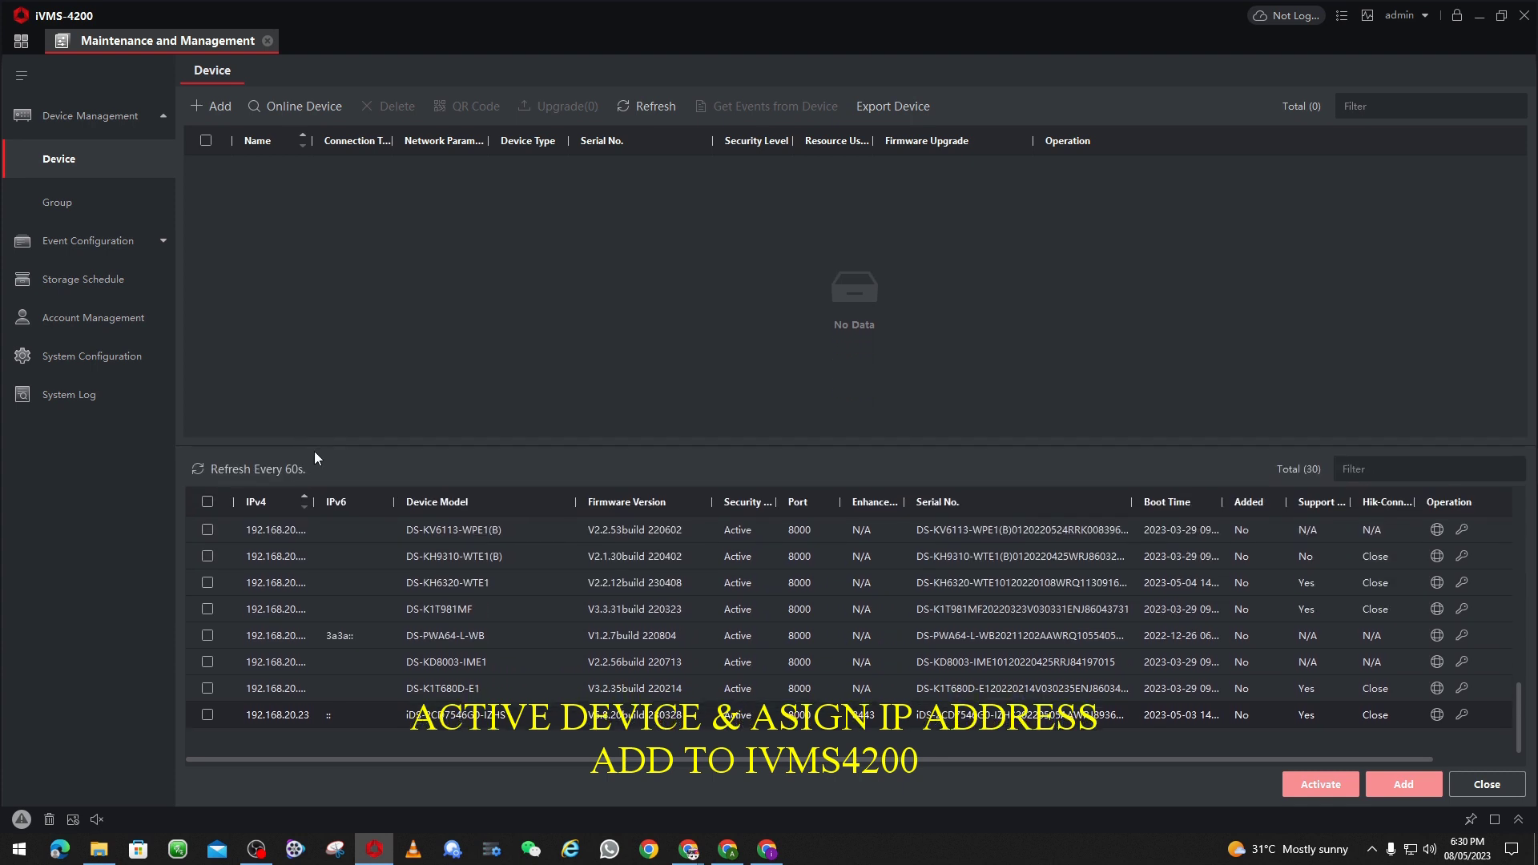
Step: Sort online devices by Security and start activating the inactive 192.0.0.64 device
{"action": "left_click", "coordinate": [735, 509]}
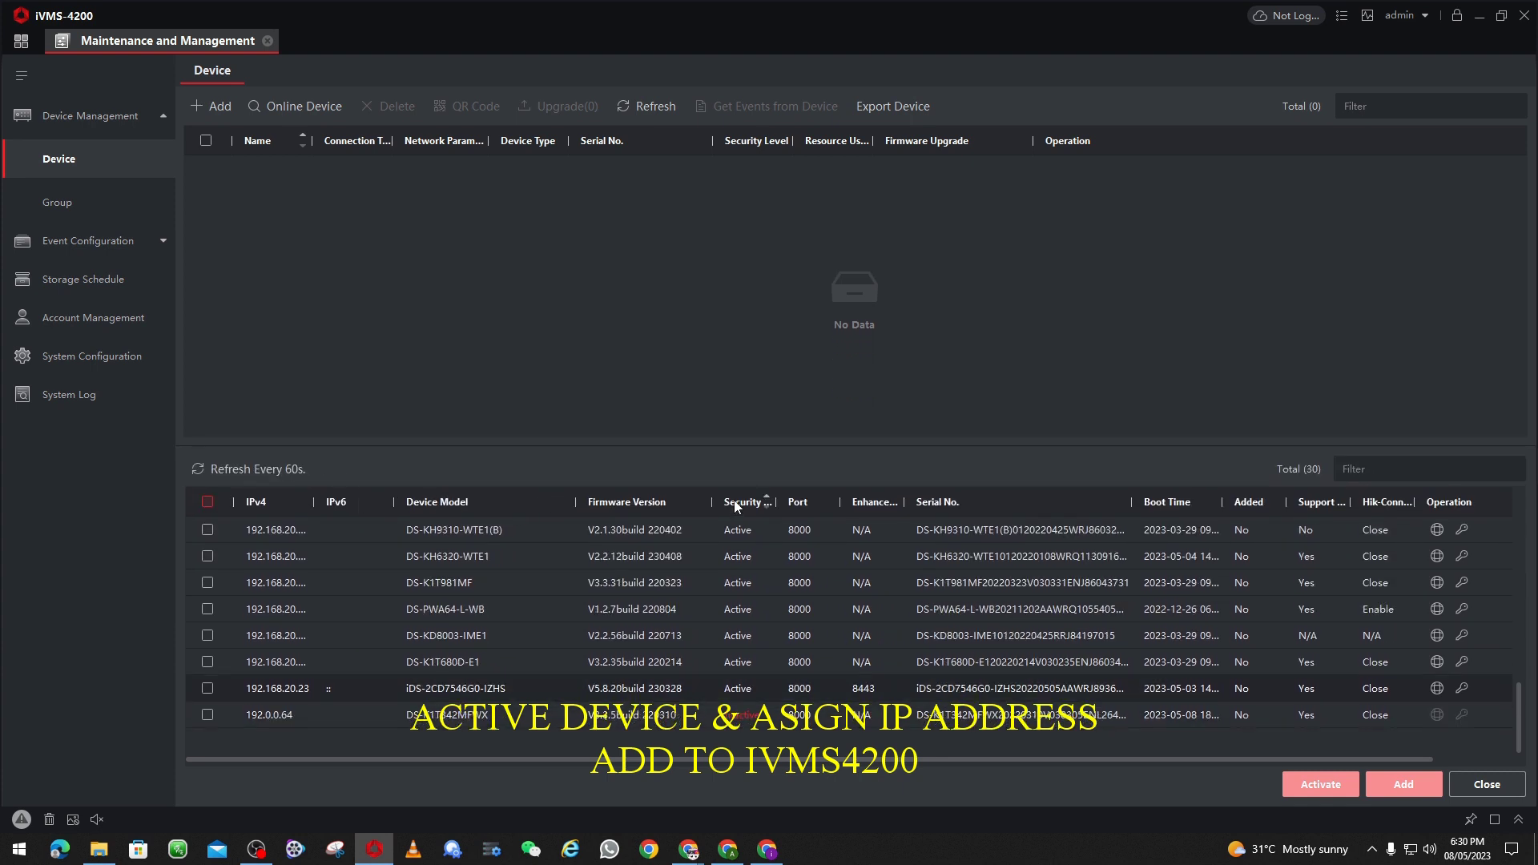
{"action": "left_click", "coordinate": [206, 714]}
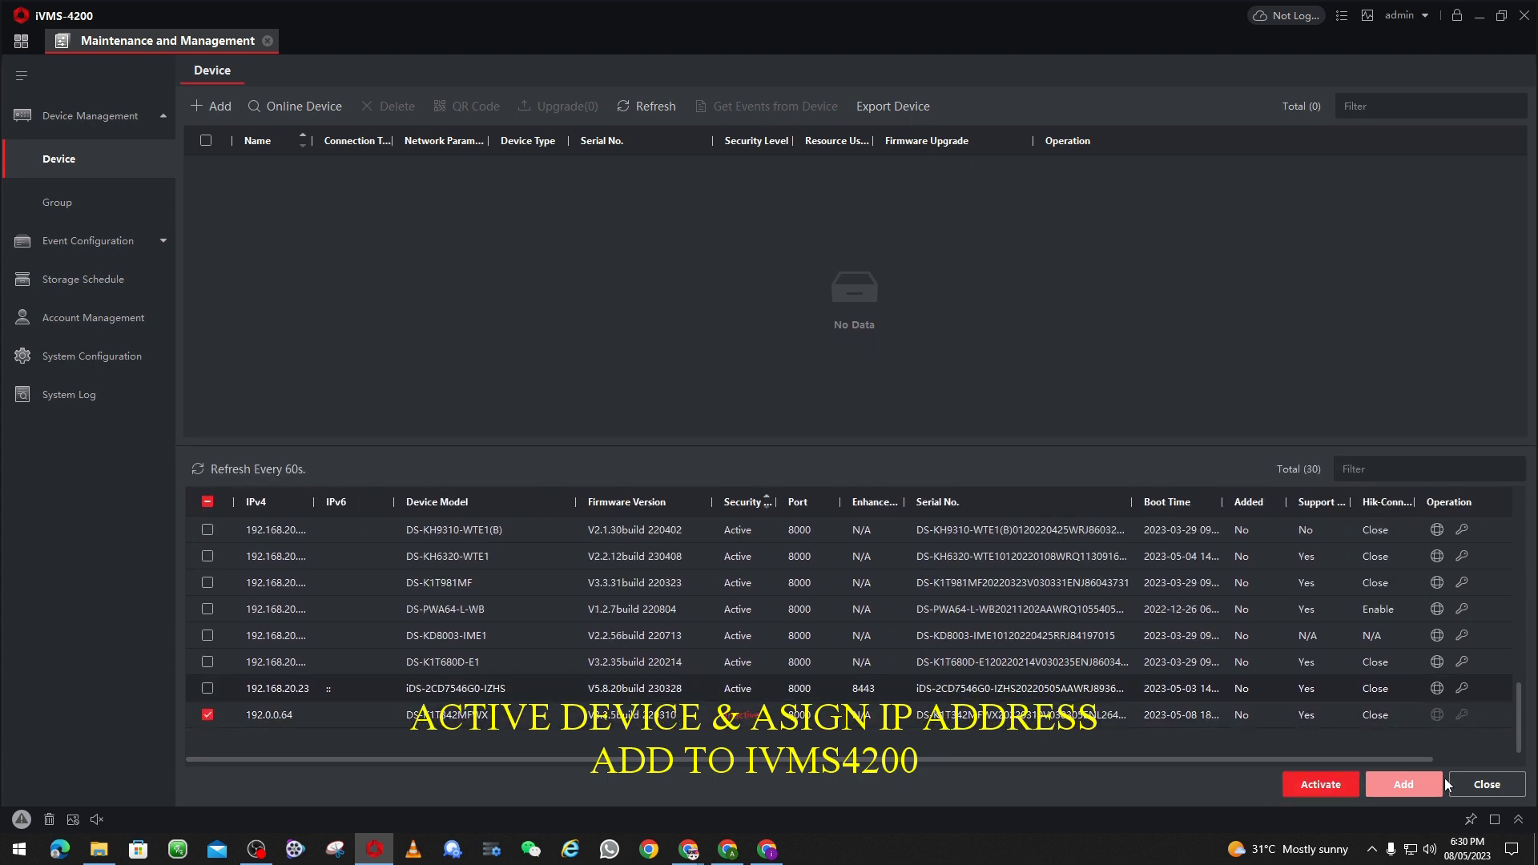
{"action": "left_click", "coordinate": [1290, 784]}
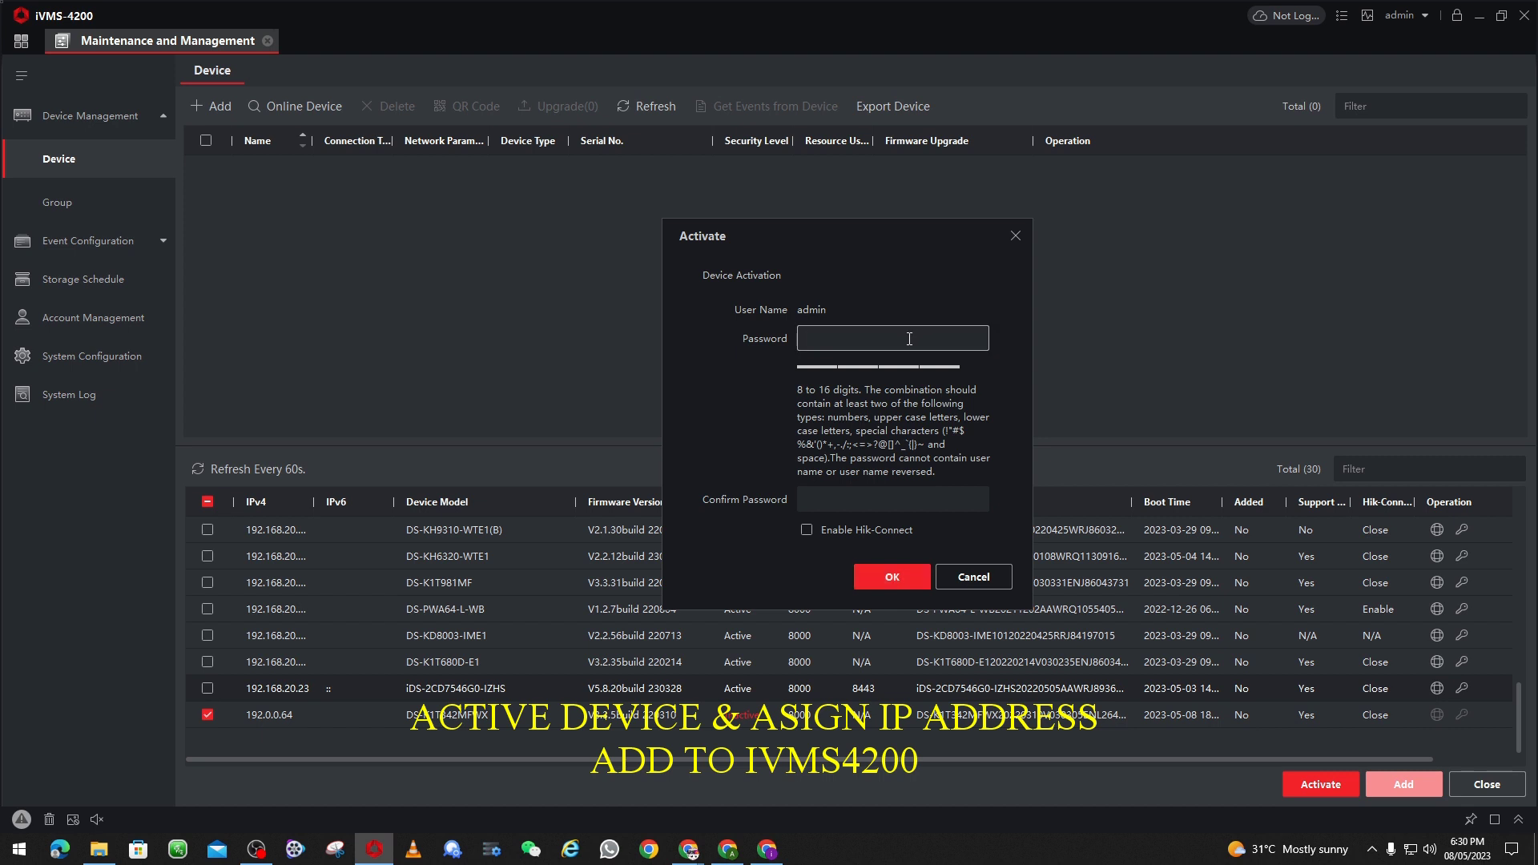
Step: Activate 192.0.0.64 by entering and confirming a new admin password, then dismiss the notice
{"action": "type", "text": "a"}
{"action": "key", "text": "BackSpace"}
{"action": "type", "text": "12345678"}
{"action": "left_click", "coordinate": [827, 495]}
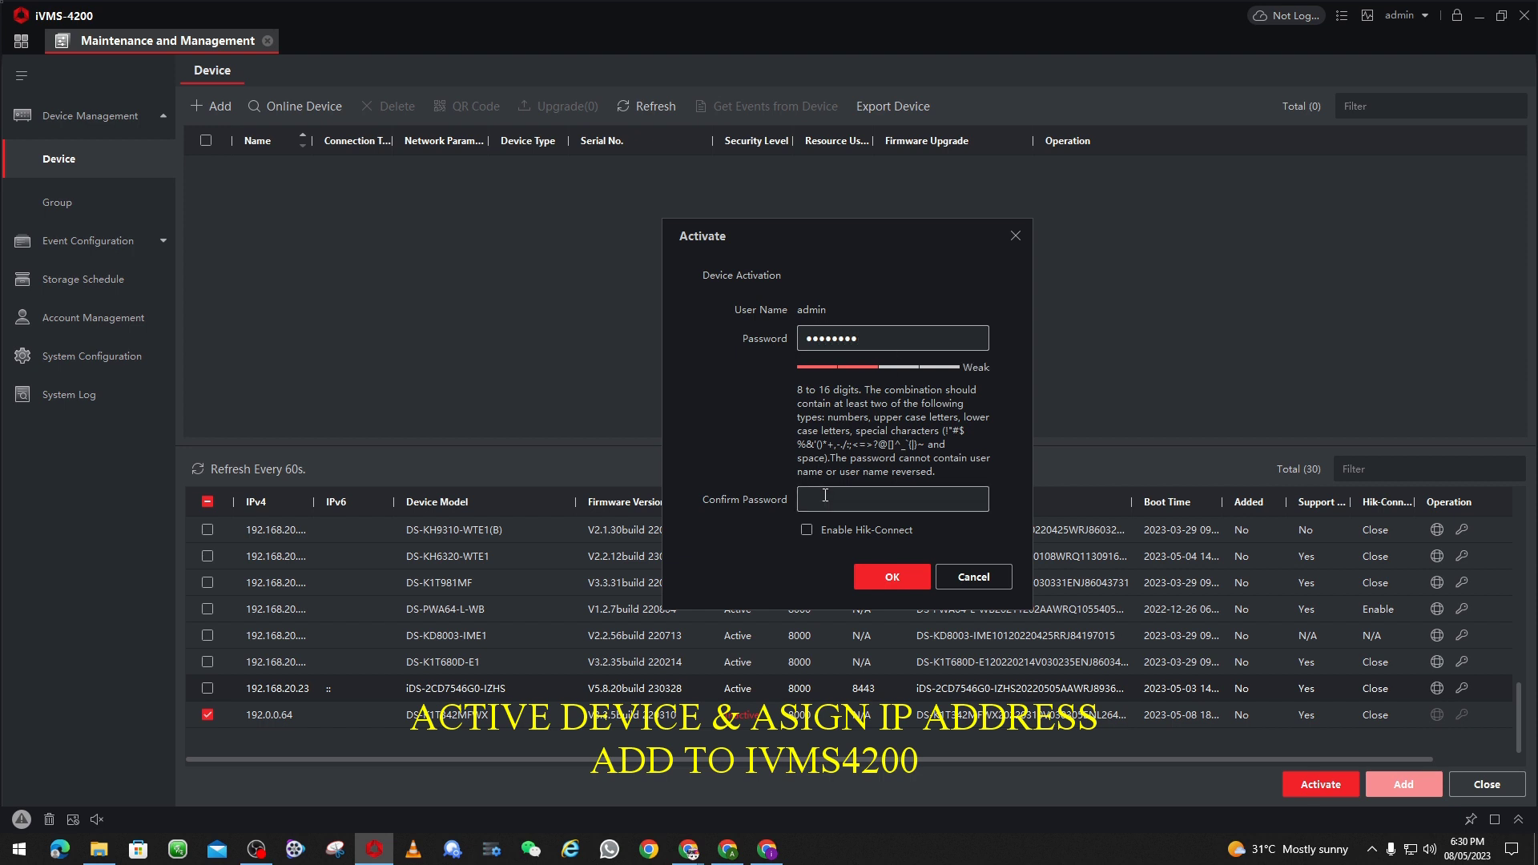
{"action": "type", "text": "12345678"}
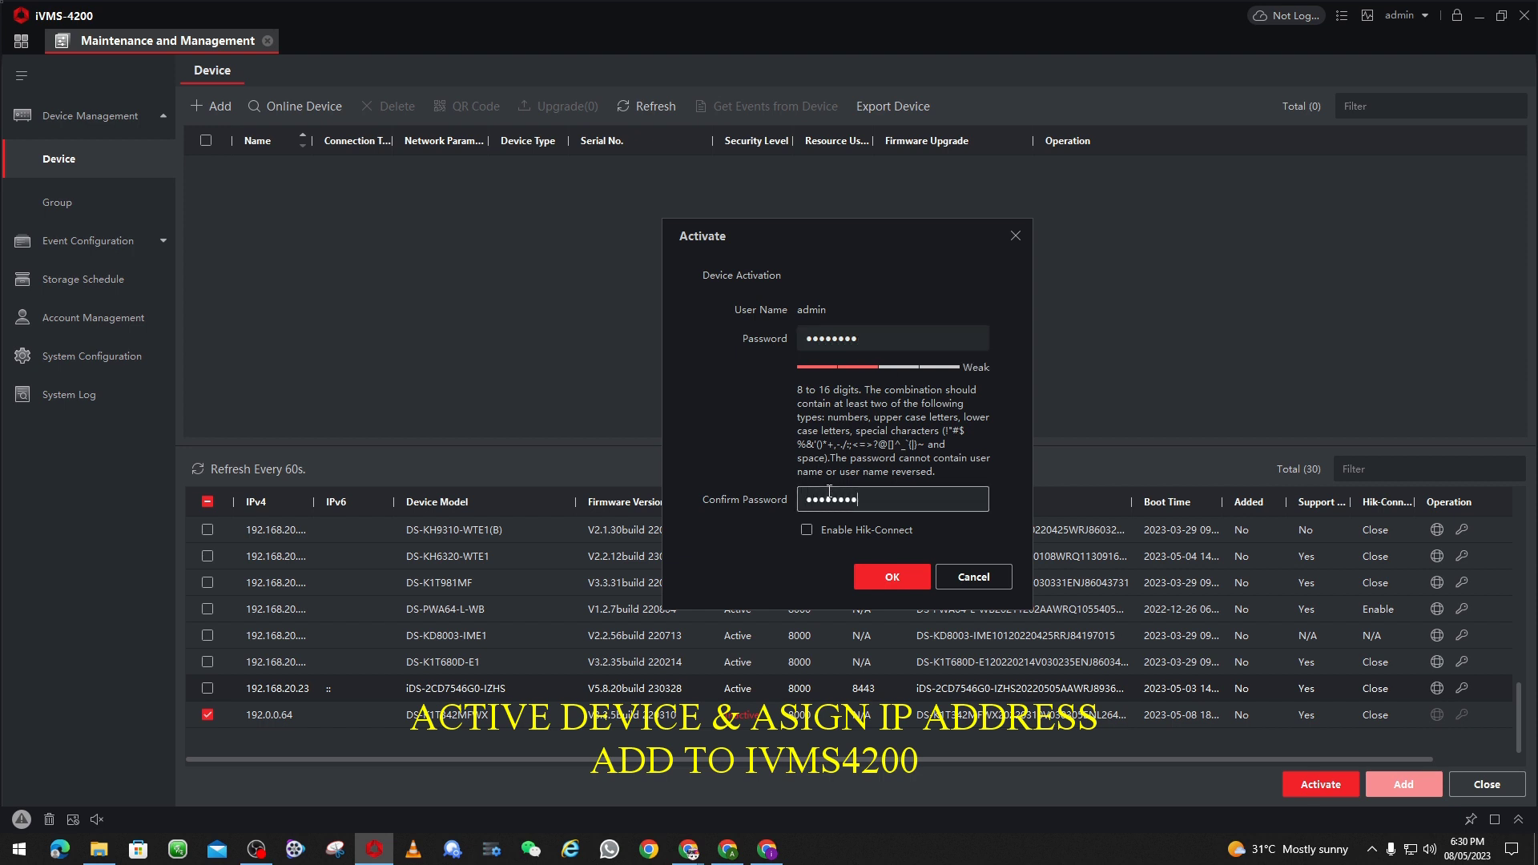
{"action": "left_click", "coordinate": [902, 575]}
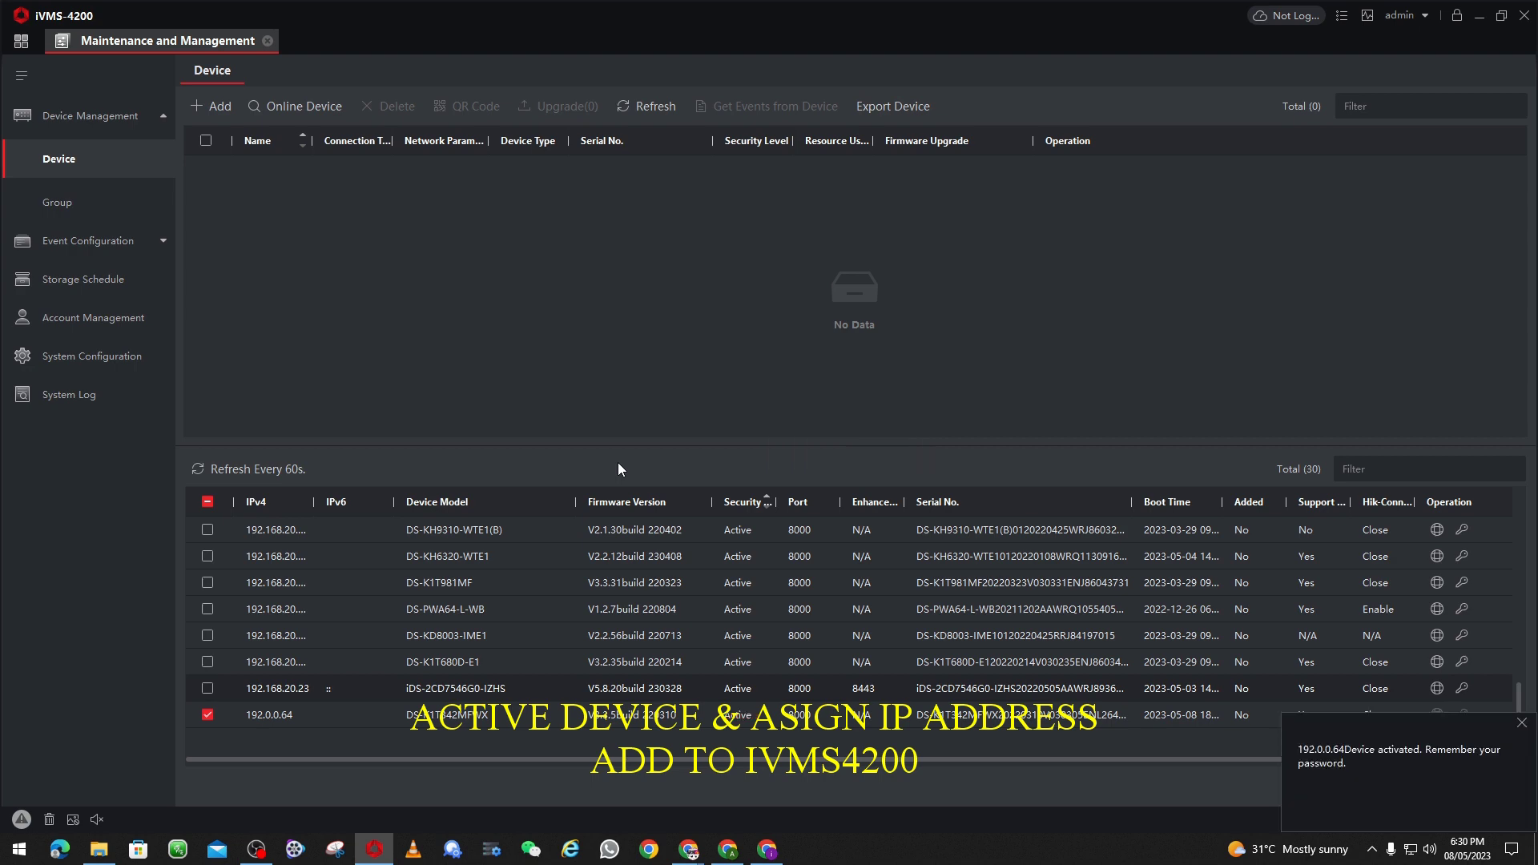
{"action": "left_click", "coordinate": [1522, 724]}
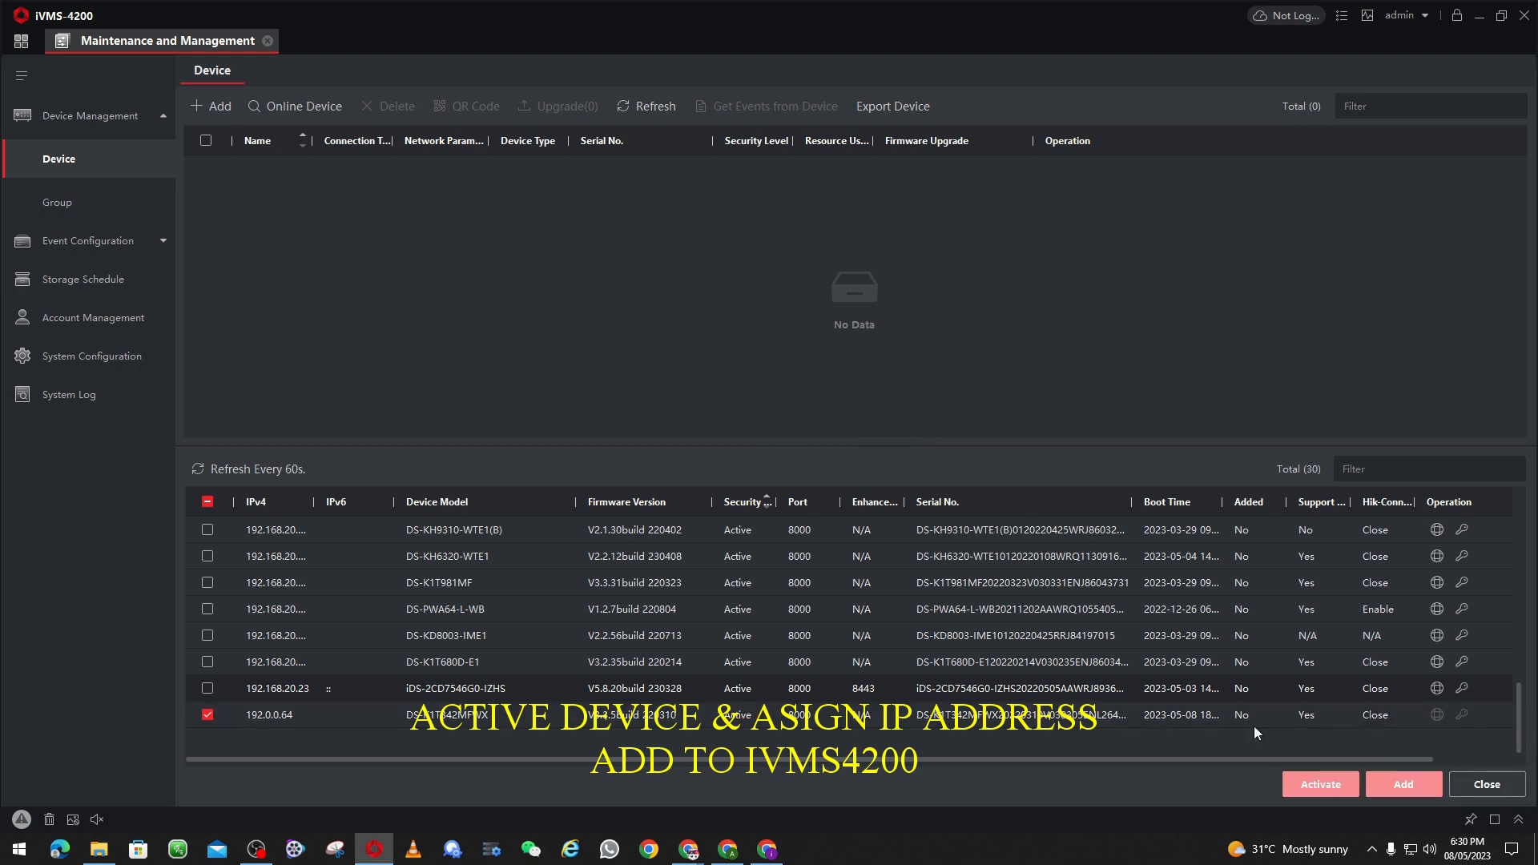
Step: Refresh the online list, sort by IPv4, and edit network parameters for 192.0.0.64
{"action": "left_click", "coordinate": [243, 469]}
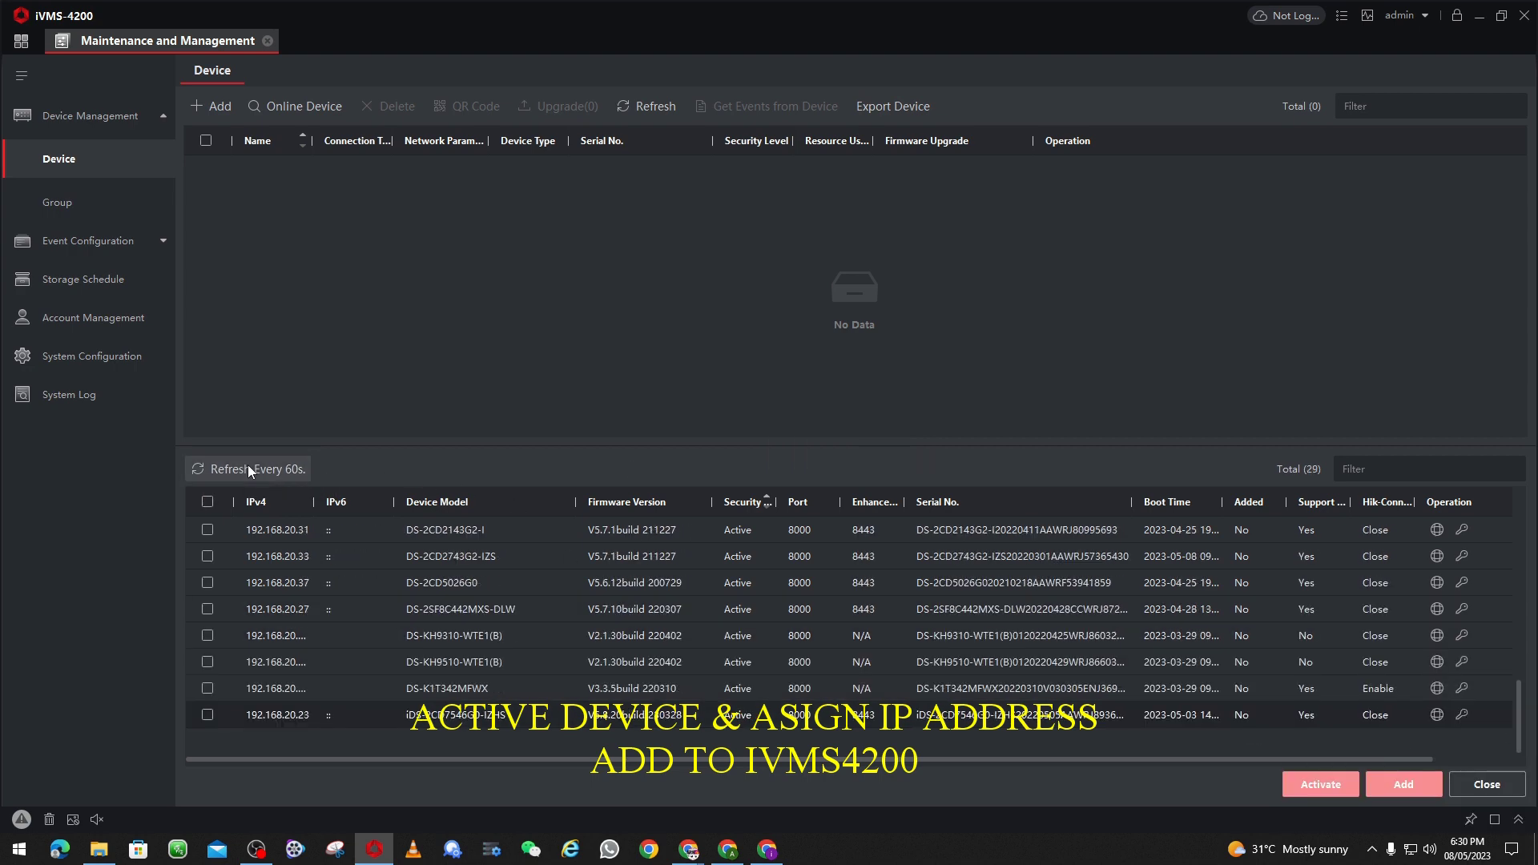
{"action": "left_click", "coordinate": [256, 505]}
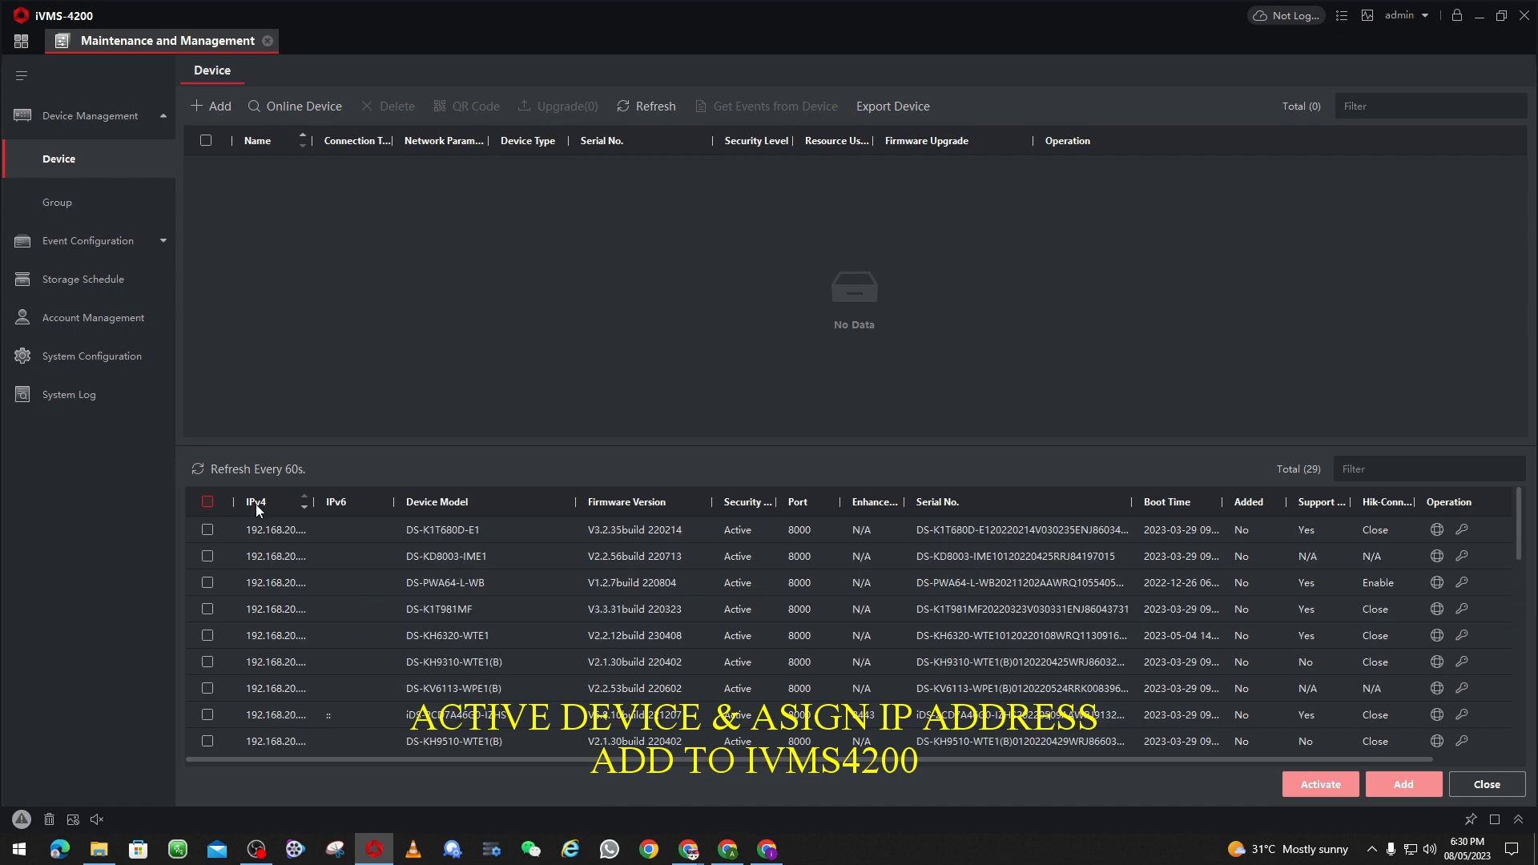
{"action": "left_click", "coordinate": [257, 505]}
{"action": "left_click", "coordinate": [207, 529]}
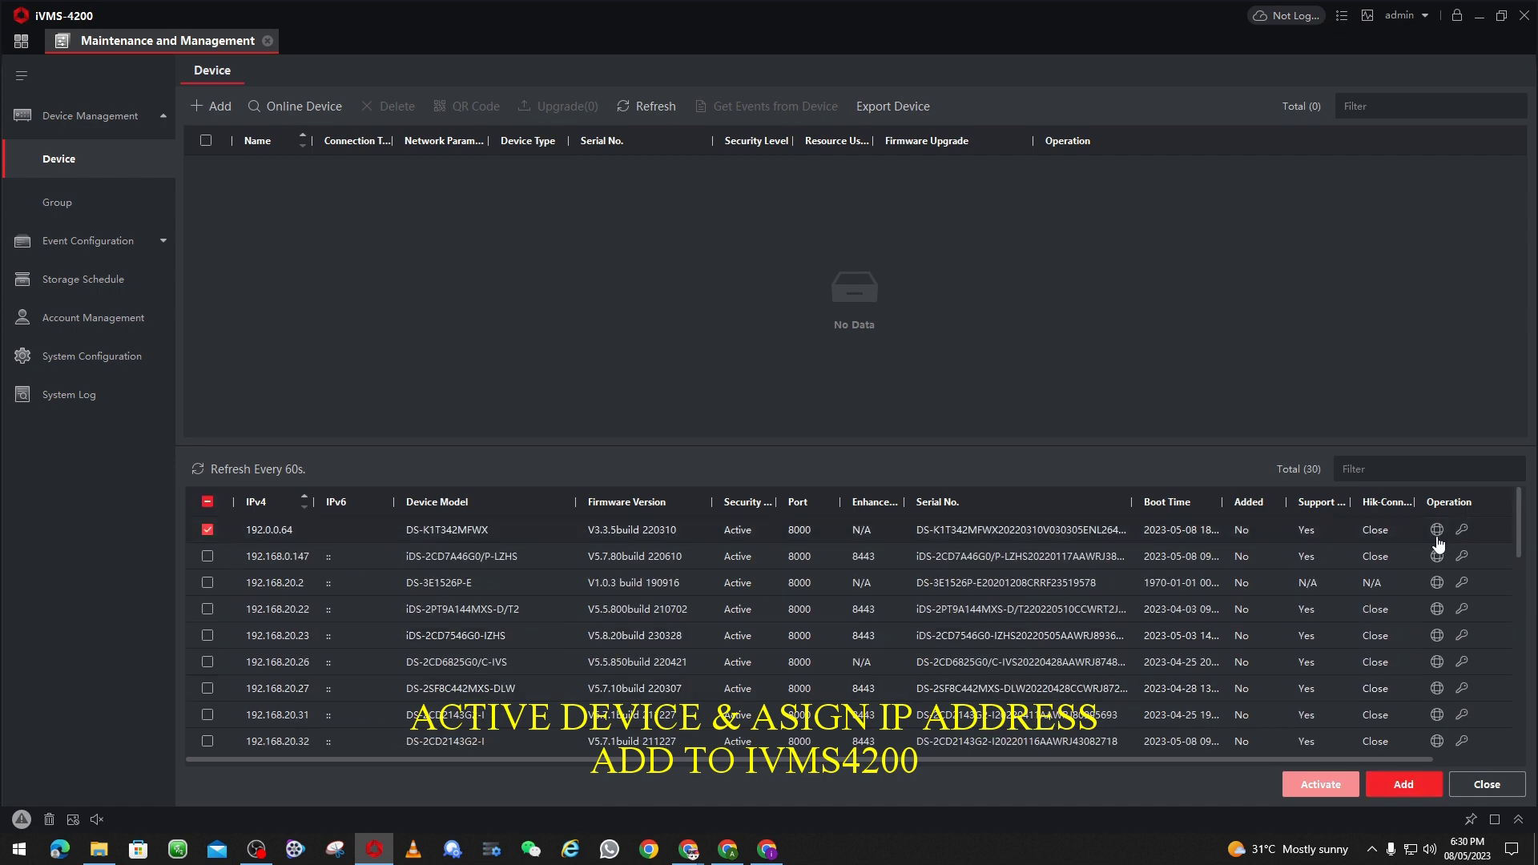
{"action": "left_click", "coordinate": [1462, 529]}
Step: Set IP 192.168.20.188 and gateway 192.168.20.1, confirming with the device password
{"action": "left_click", "coordinate": [1189, 336]}
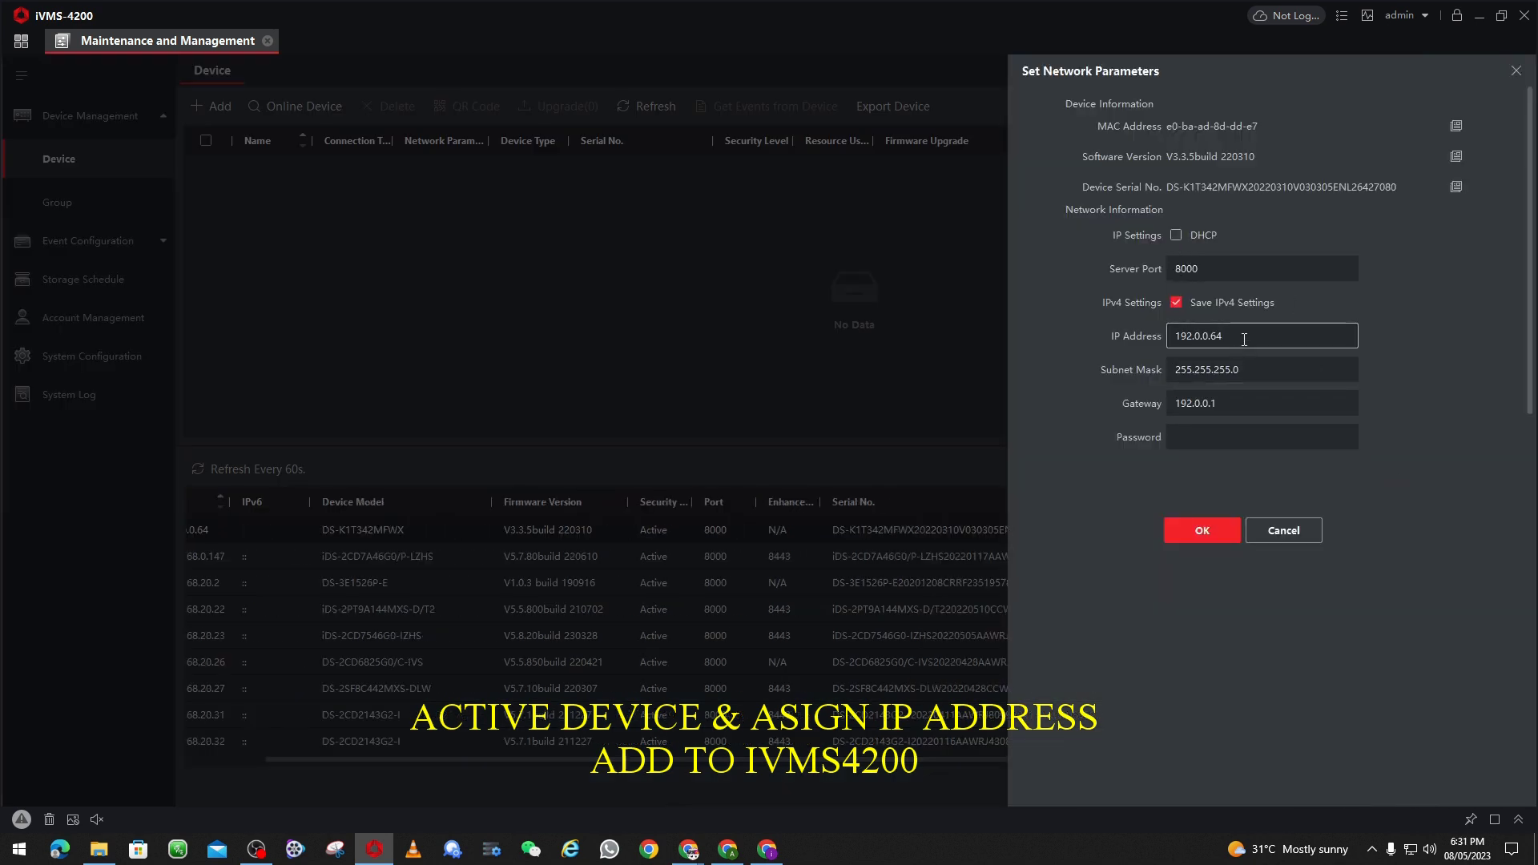
{"action": "left_click_drag", "start_coordinate": [1226, 336], "coordinate": [0, 511]}
{"action": "type", "text": "192.168.20.188"}
{"action": "left_click_drag", "start_coordinate": [1215, 413], "coordinate": [968, 388]}
{"action": "type", "text": "192.16"}
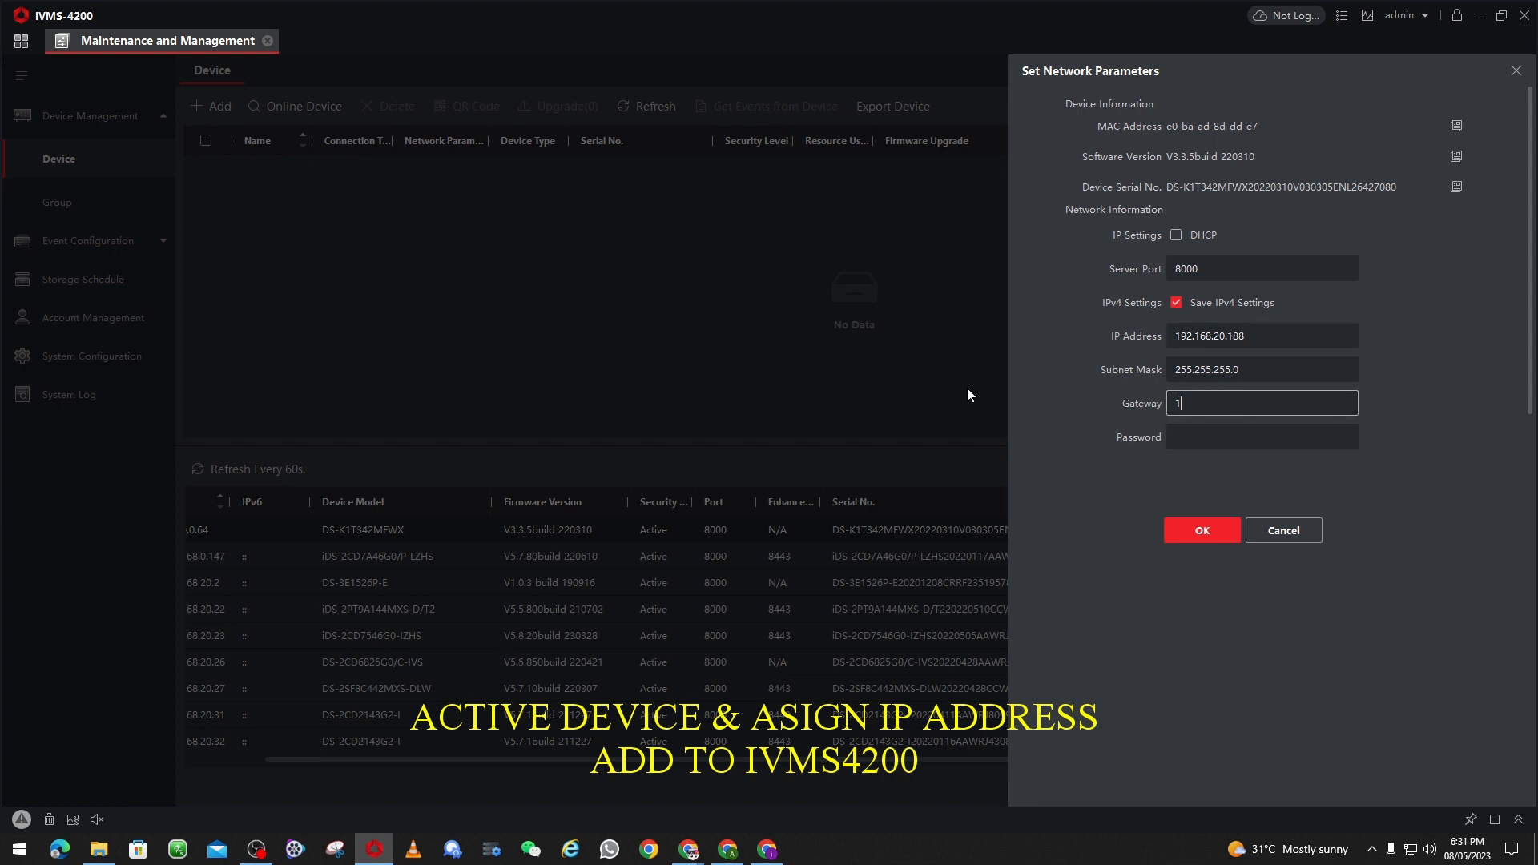
{"action": "type", "text": "8.20.1"}
{"action": "left_click", "coordinate": [1191, 439]}
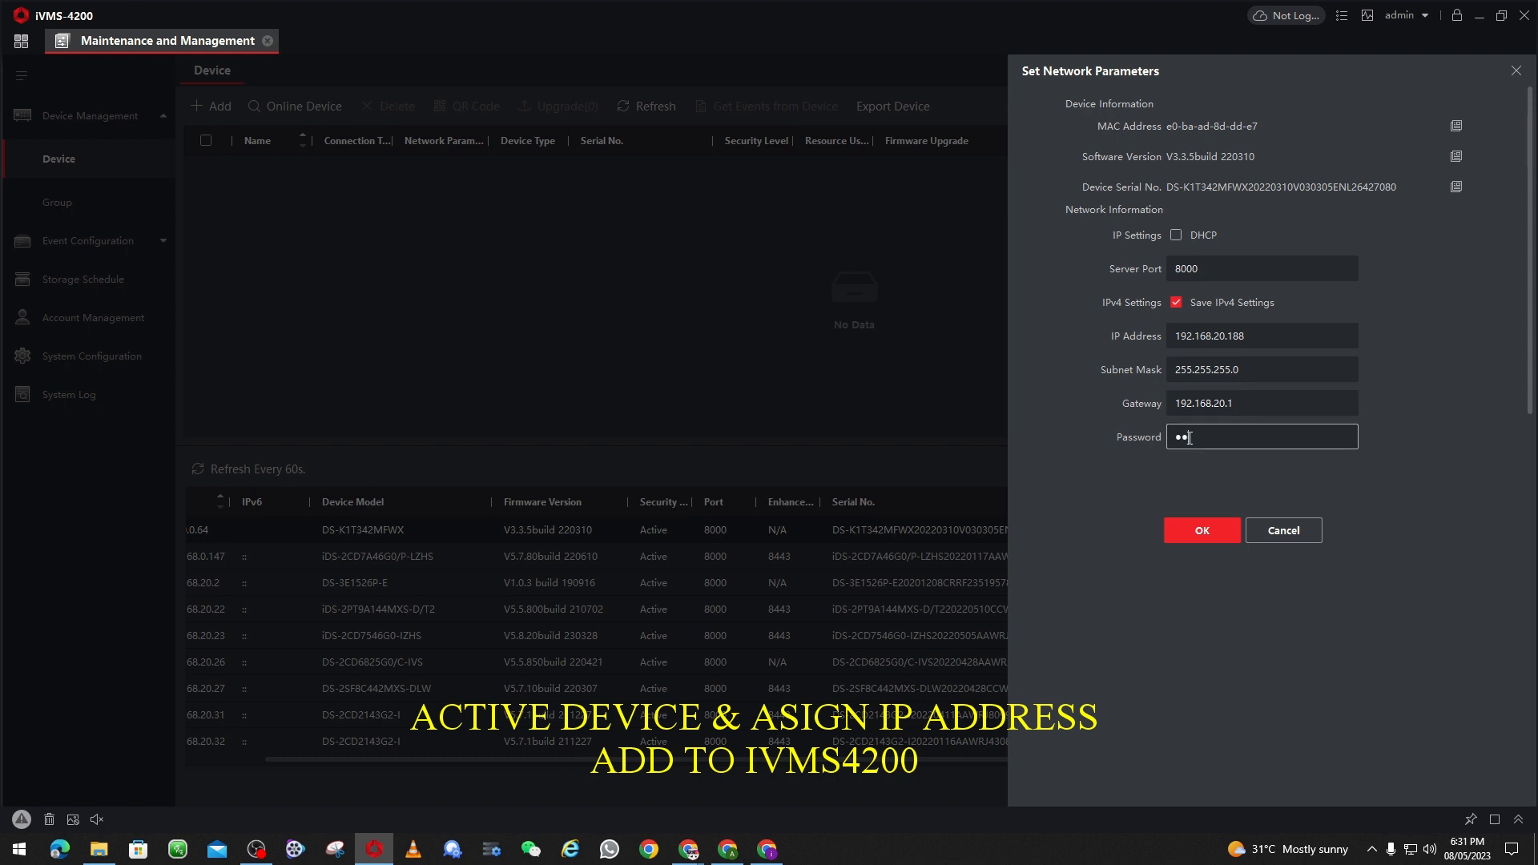
{"action": "type", "text": "••••••"}
{"action": "left_click", "coordinate": [1192, 531]}
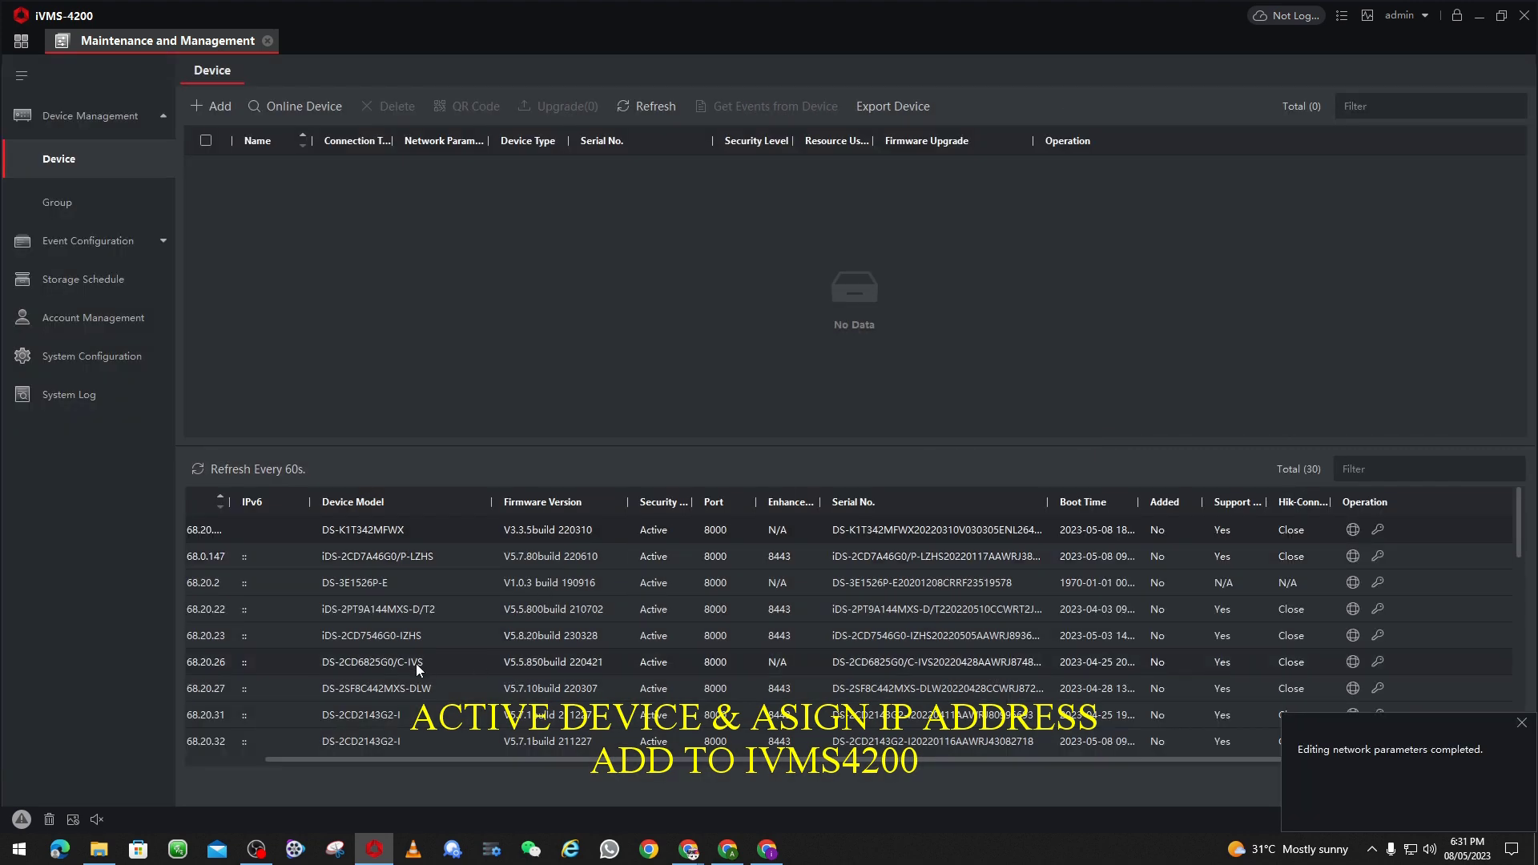
Step: Add the device as 'face terminal' with user admin, its password, and time synchronization on
{"action": "left_click_drag", "start_coordinate": [377, 758], "coordinate": [293, 759]}
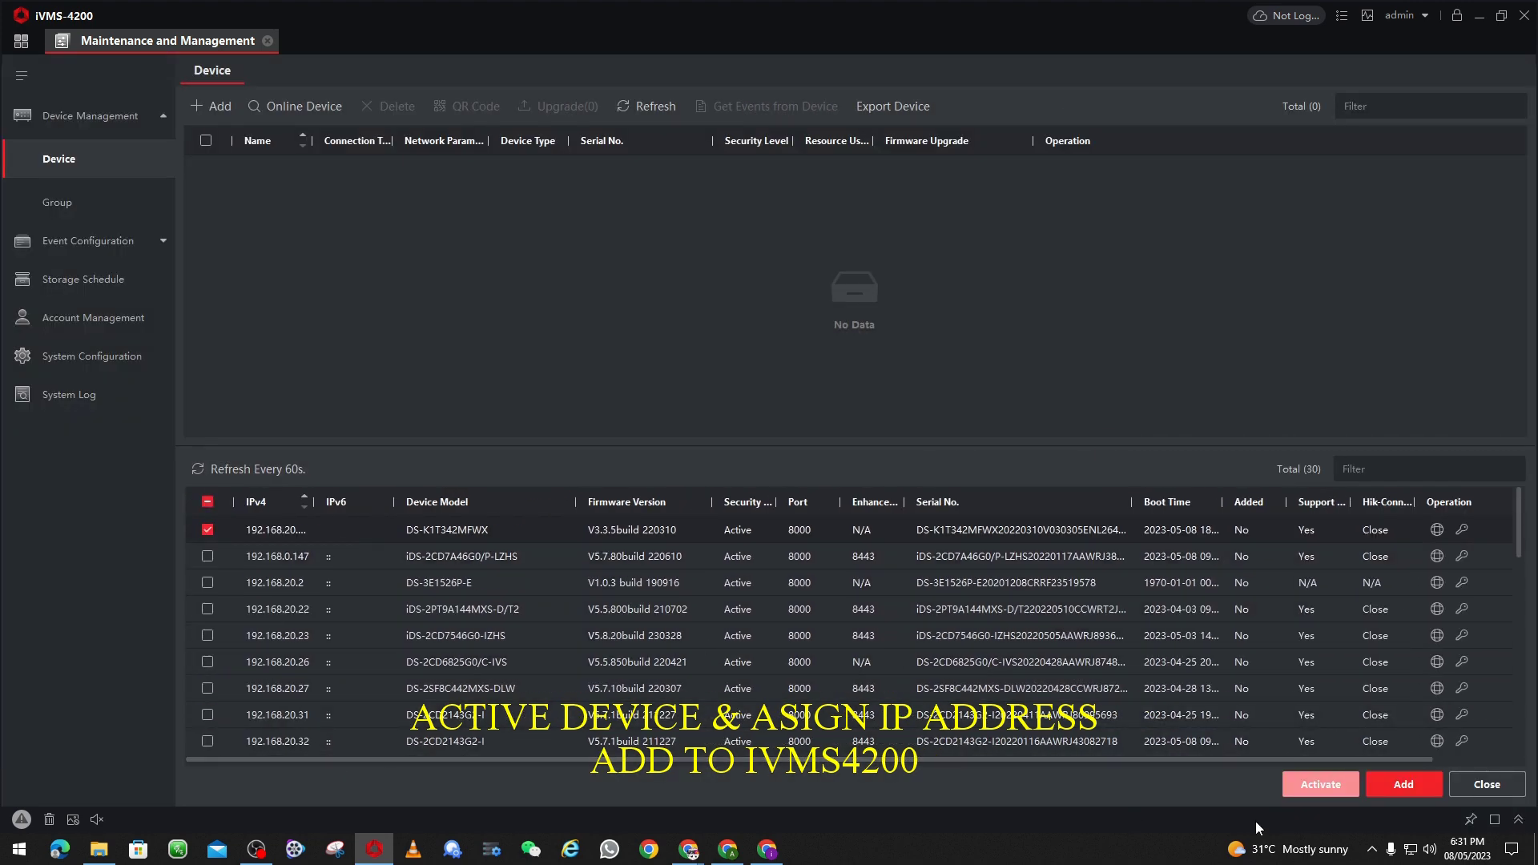
{"action": "left_click", "coordinate": [1389, 787]}
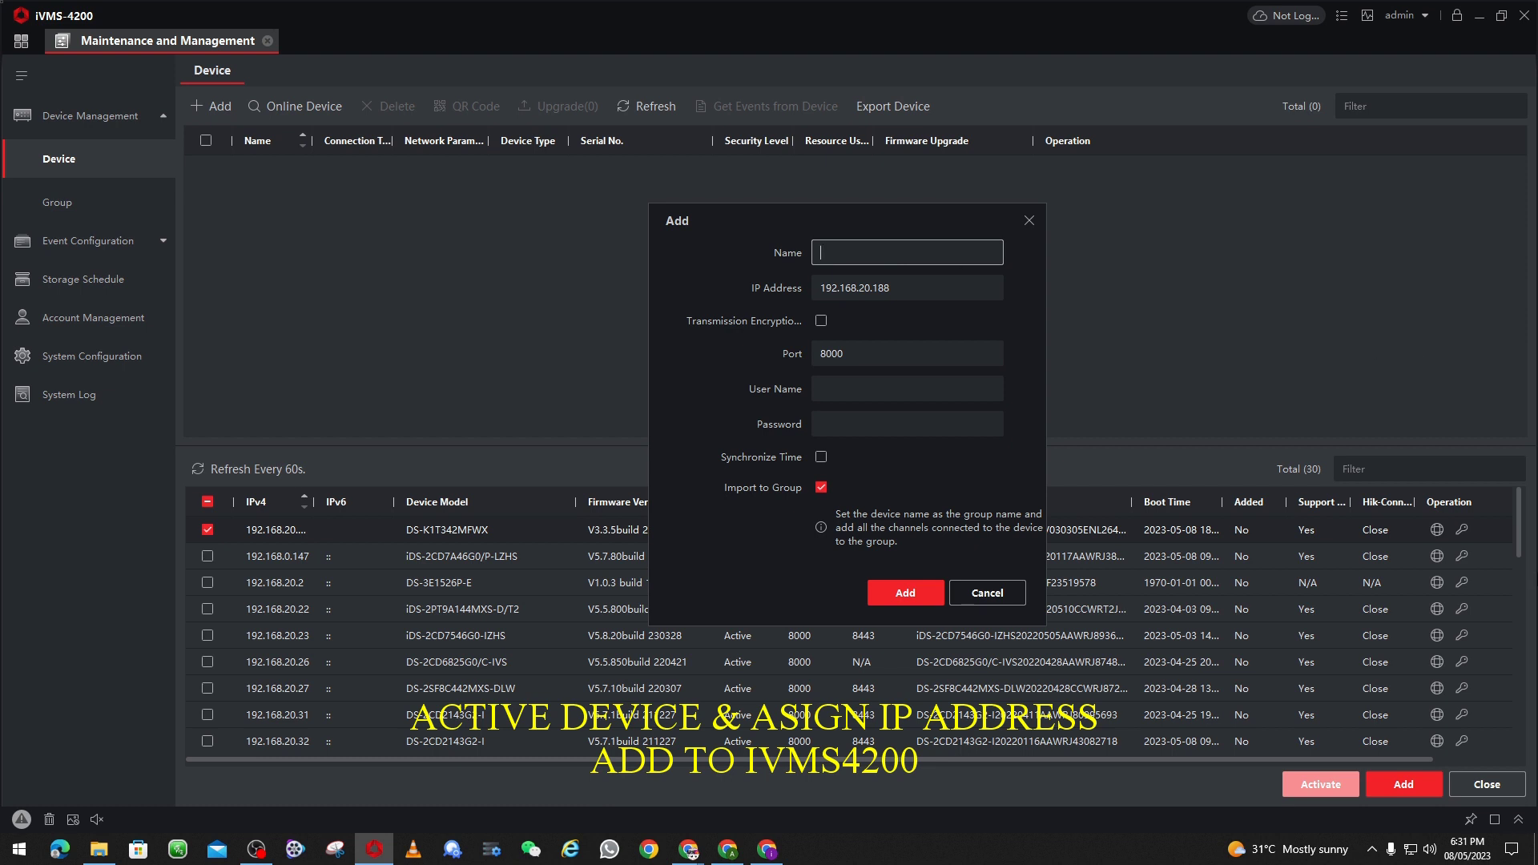
{"action": "type", "text": "fa"}
{"action": "type", "text": "ce terminal"}
{"action": "left_click", "coordinate": [860, 388]}
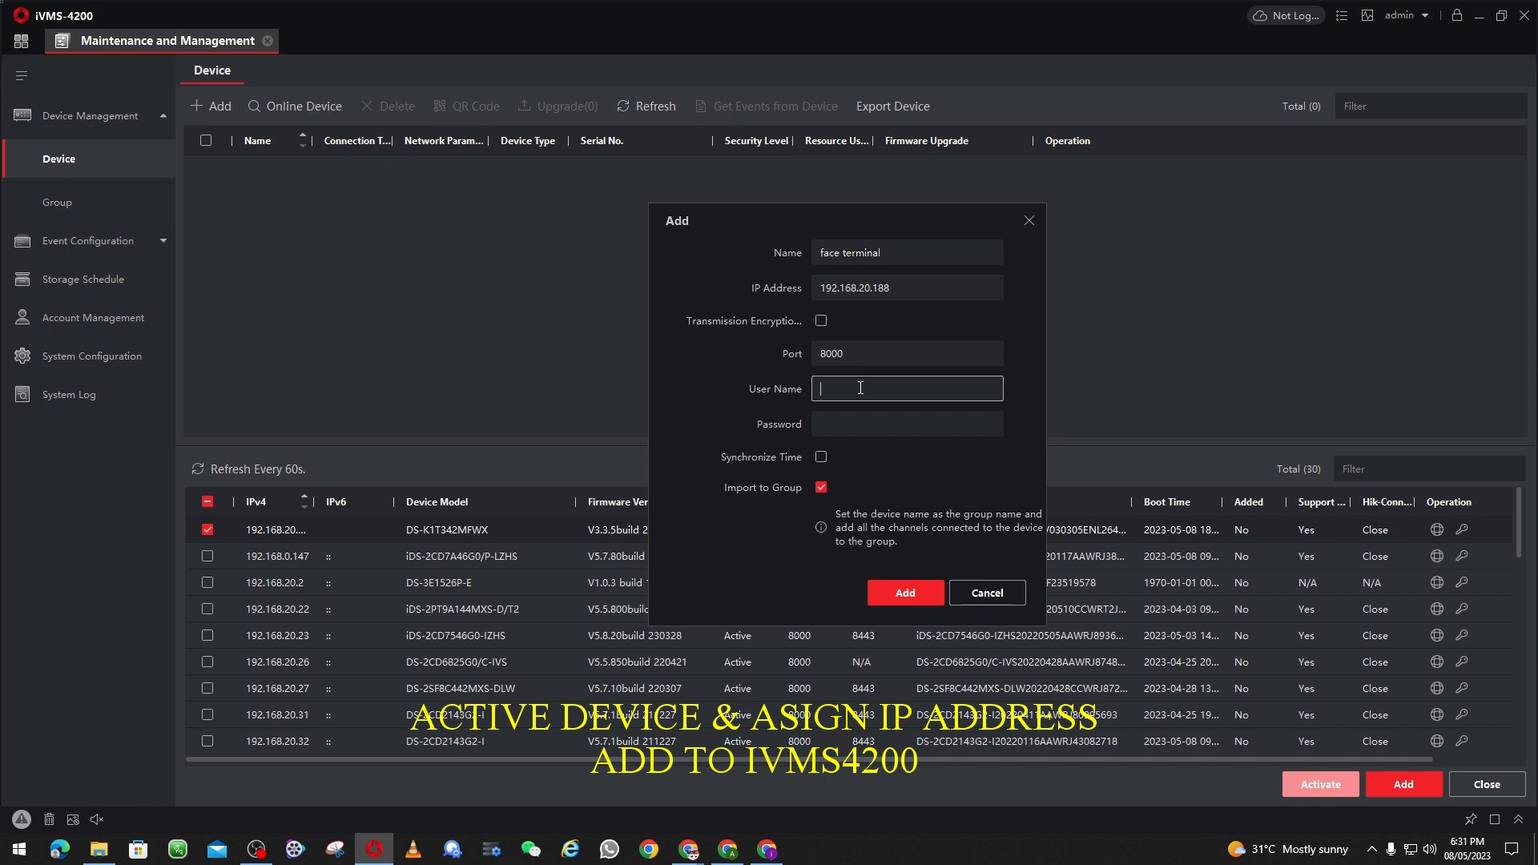
{"action": "type", "text": "admin"}
{"action": "key", "text": "Tab"}
{"action": "type", "text": "••••••••"}
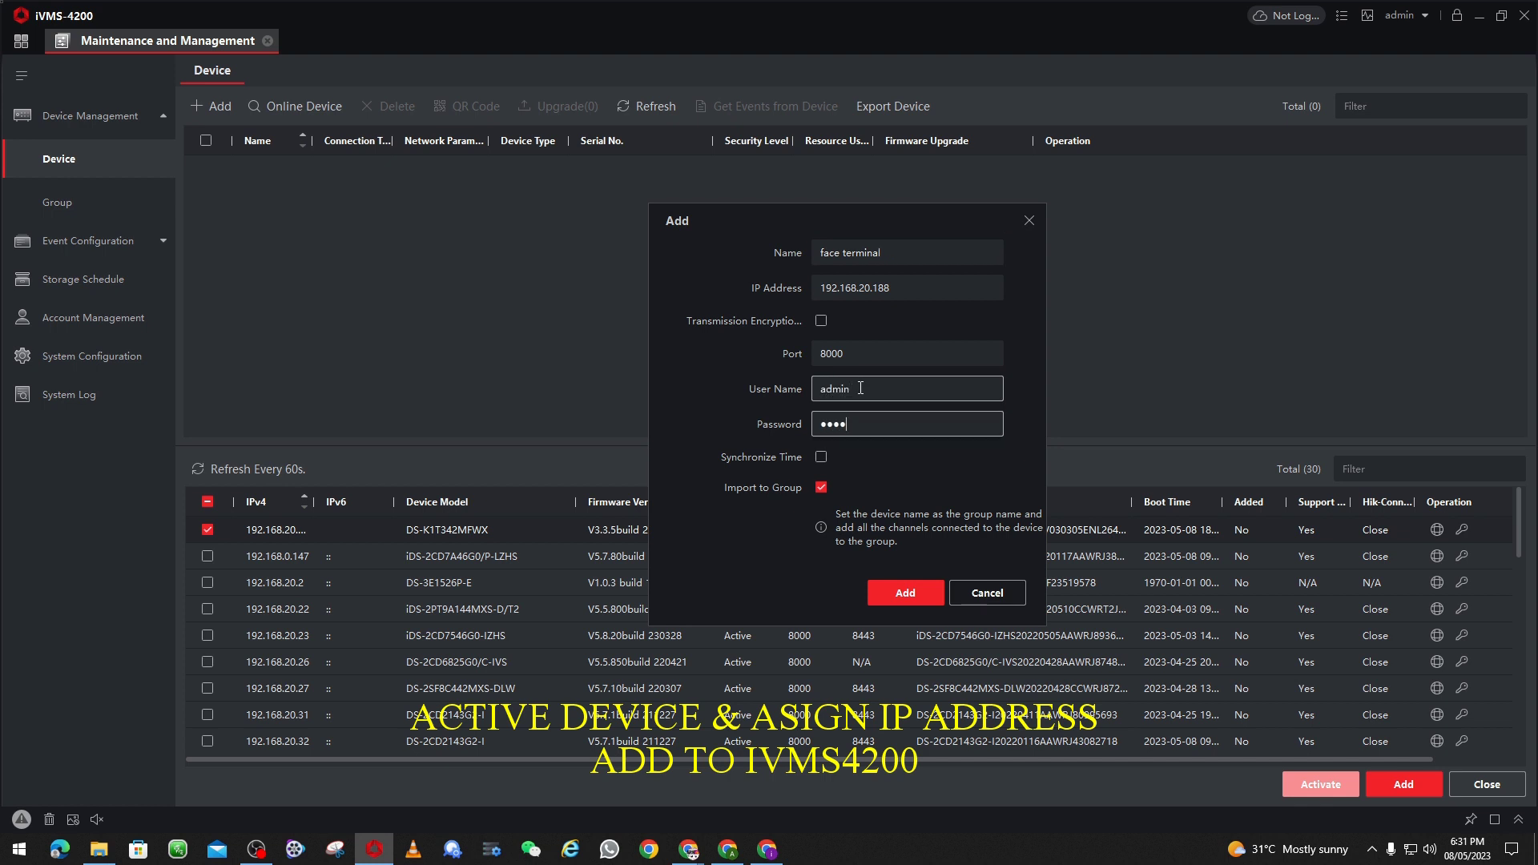
{"action": "left_click", "coordinate": [819, 457]}
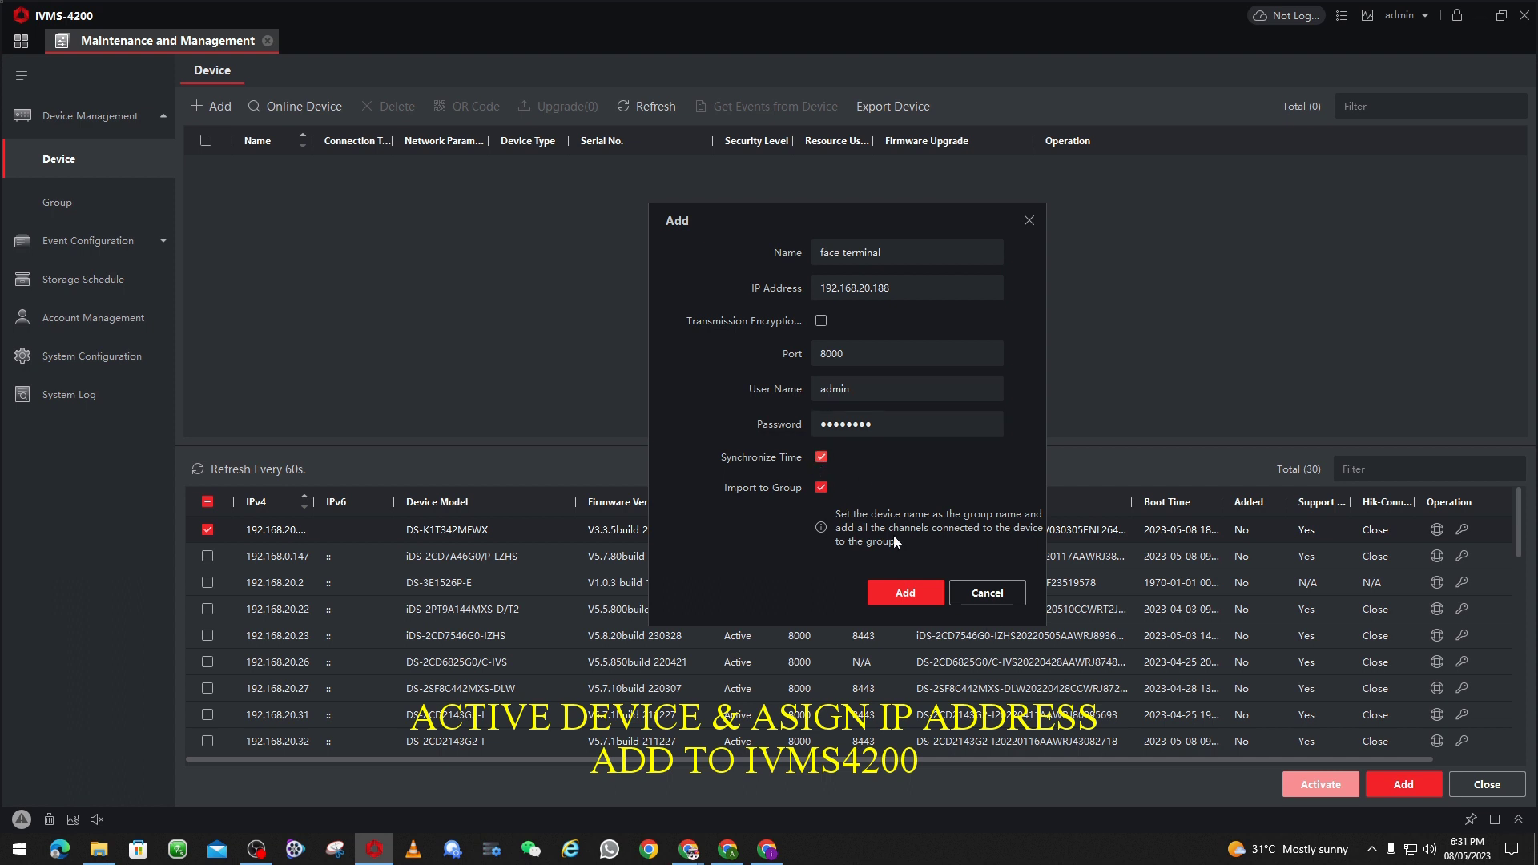
{"action": "left_click", "coordinate": [908, 596]}
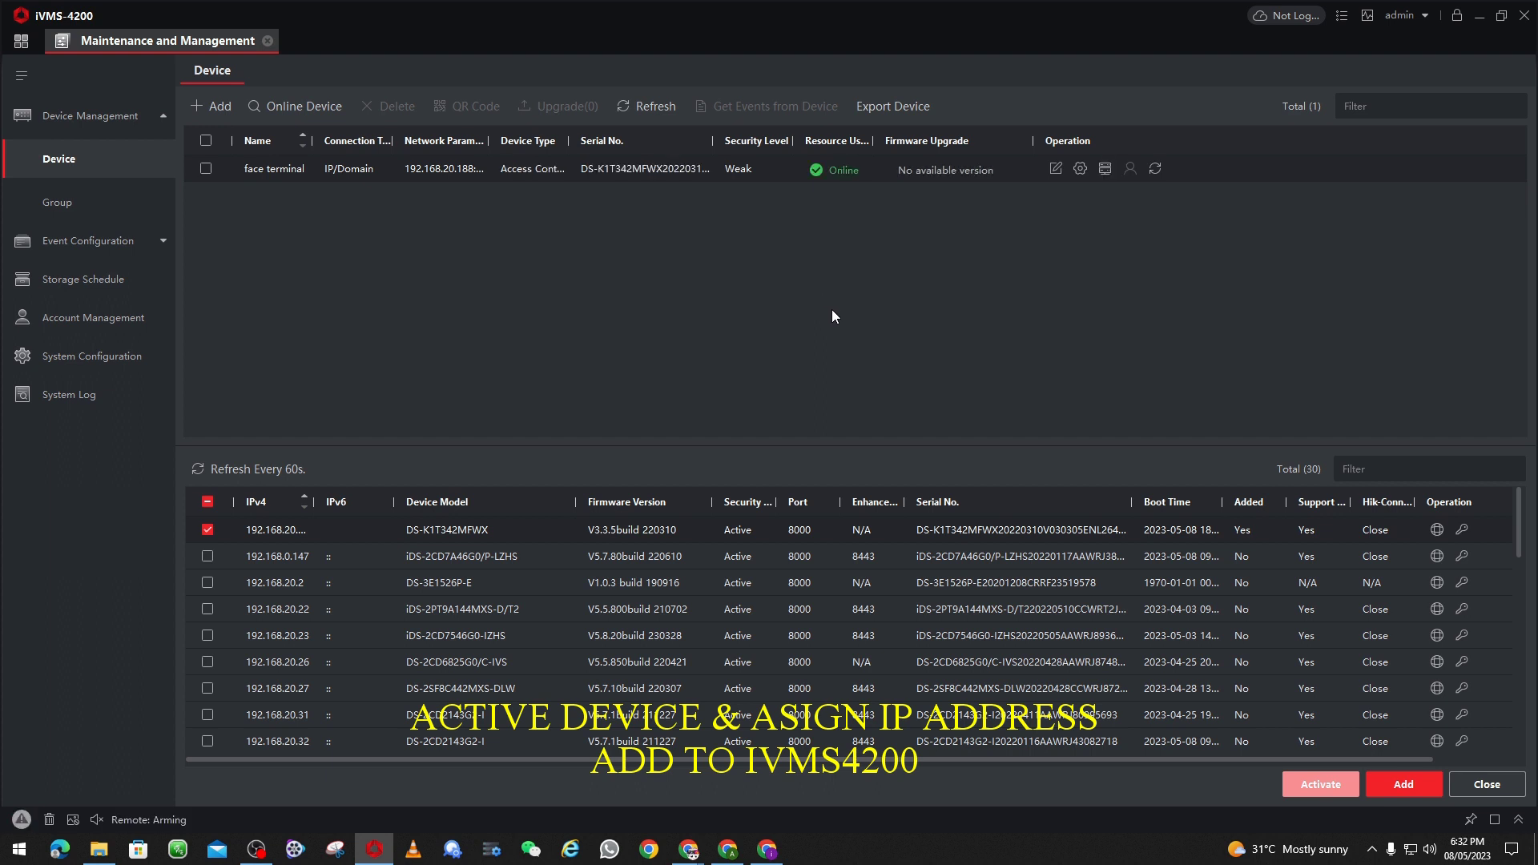
Step: Refresh the face terminal's card reader status, then open its remote configuration
{"action": "left_click", "coordinate": [1104, 169]}
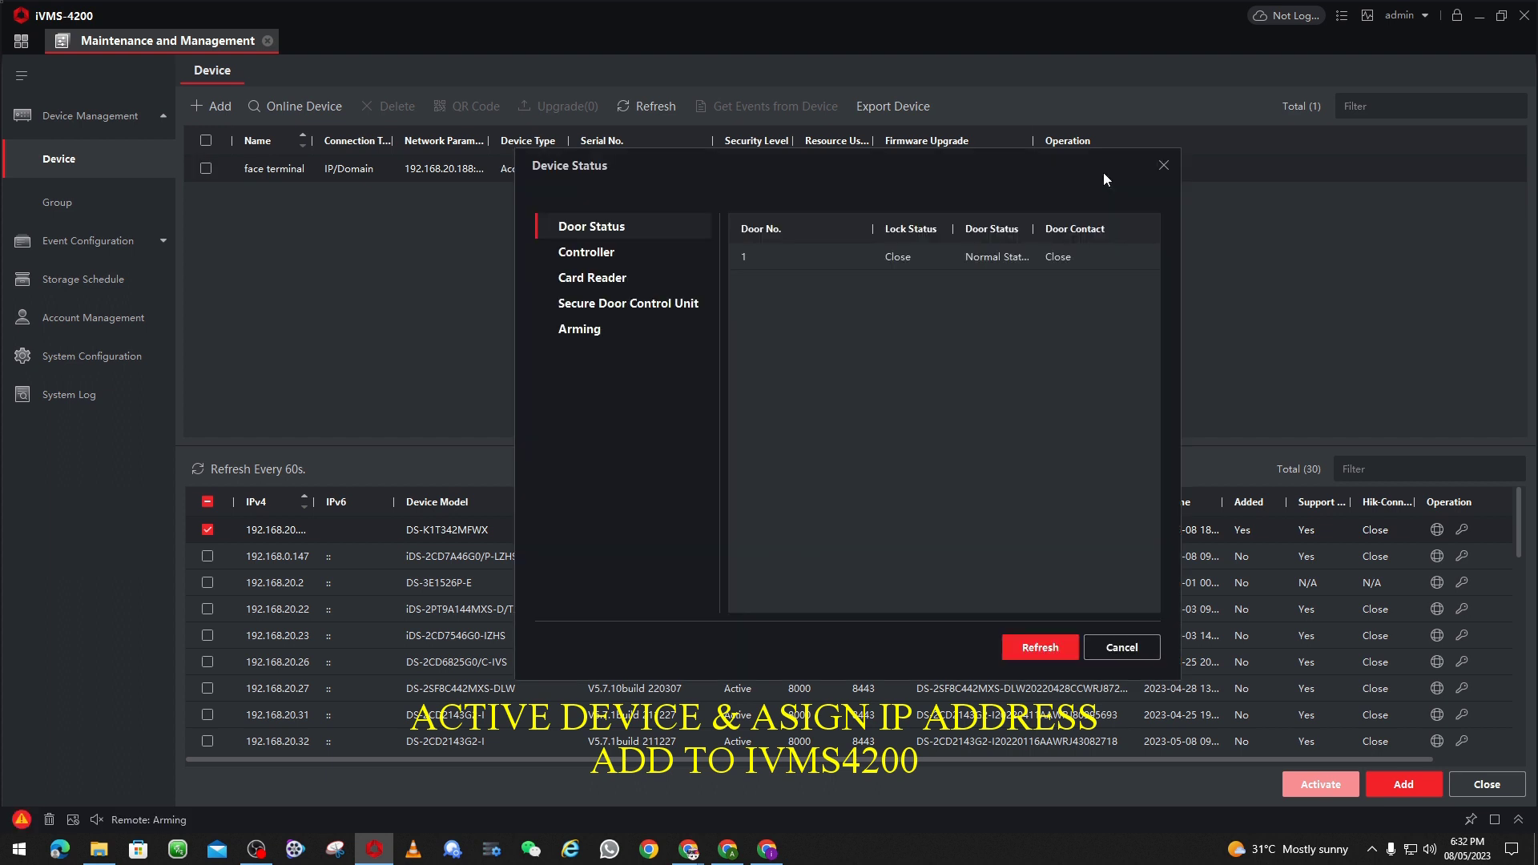
{"action": "left_click", "coordinate": [628, 281]}
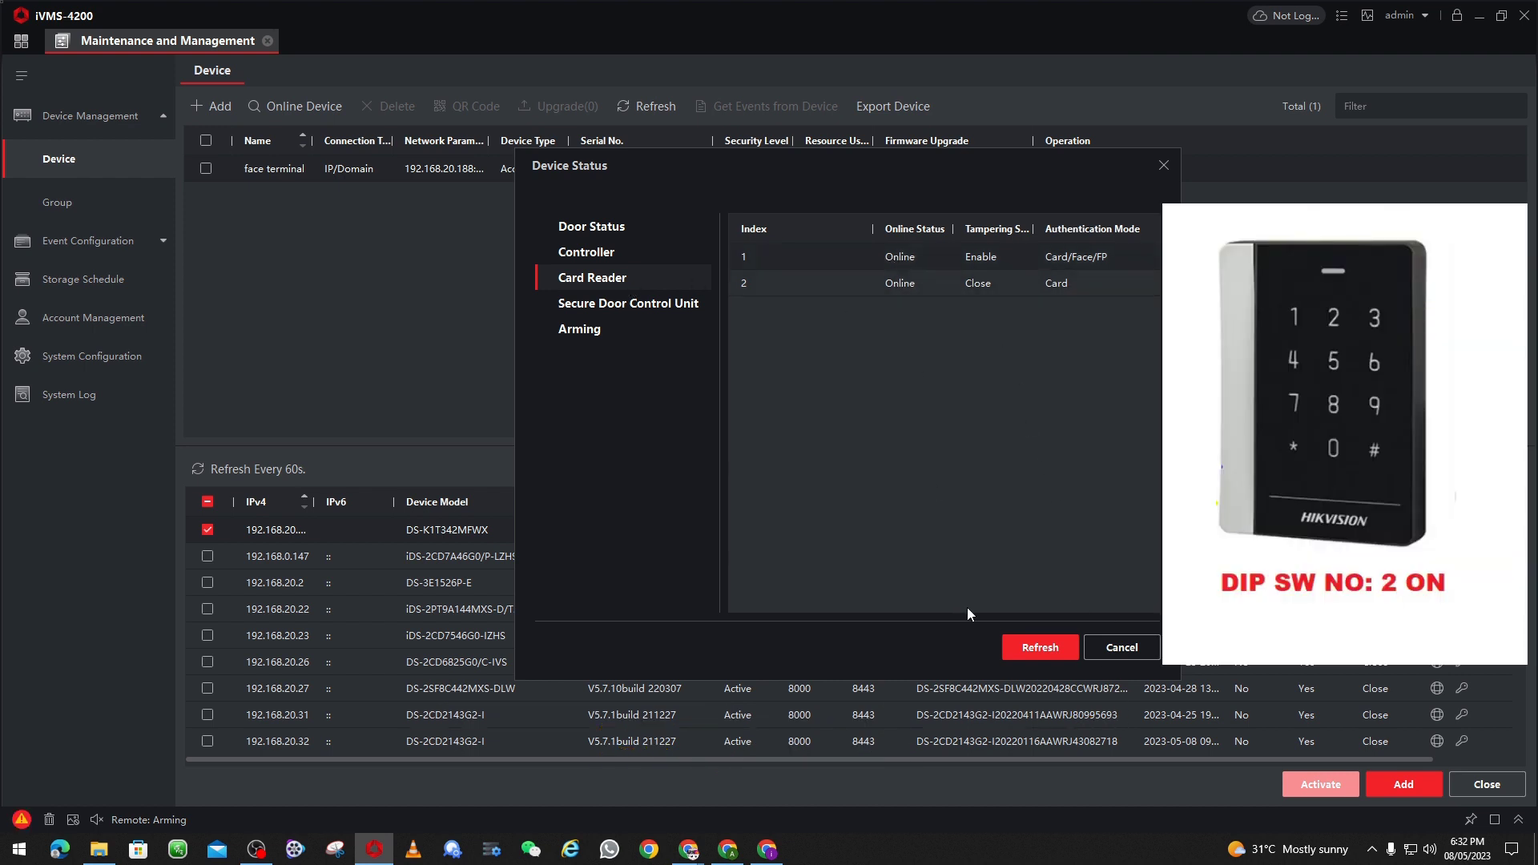
{"action": "left_click", "coordinate": [1028, 650]}
{"action": "left_click", "coordinate": [1121, 649]}
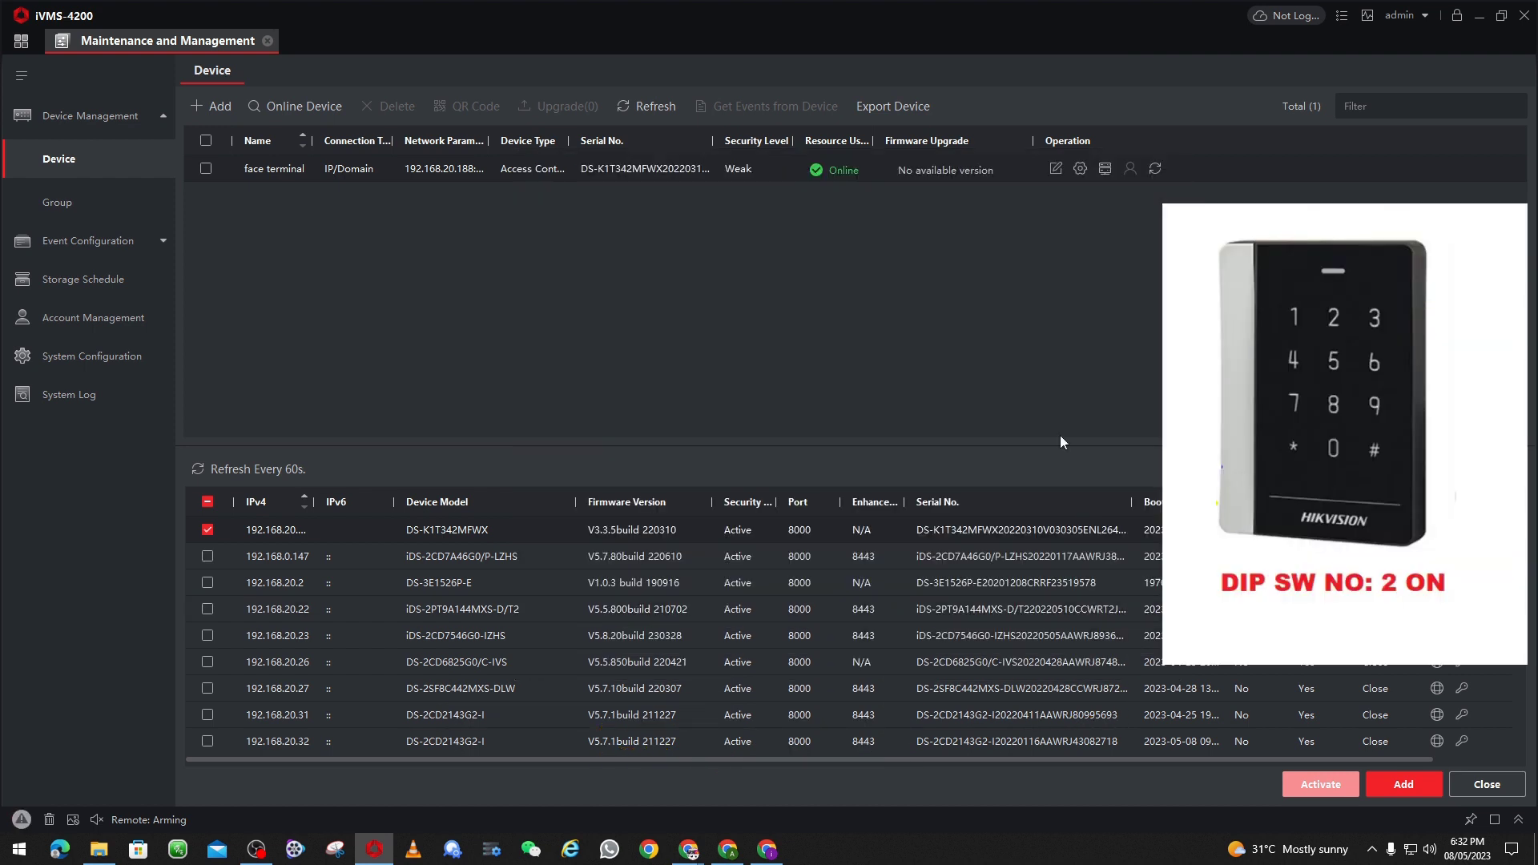
{"action": "left_click", "coordinate": [1078, 170]}
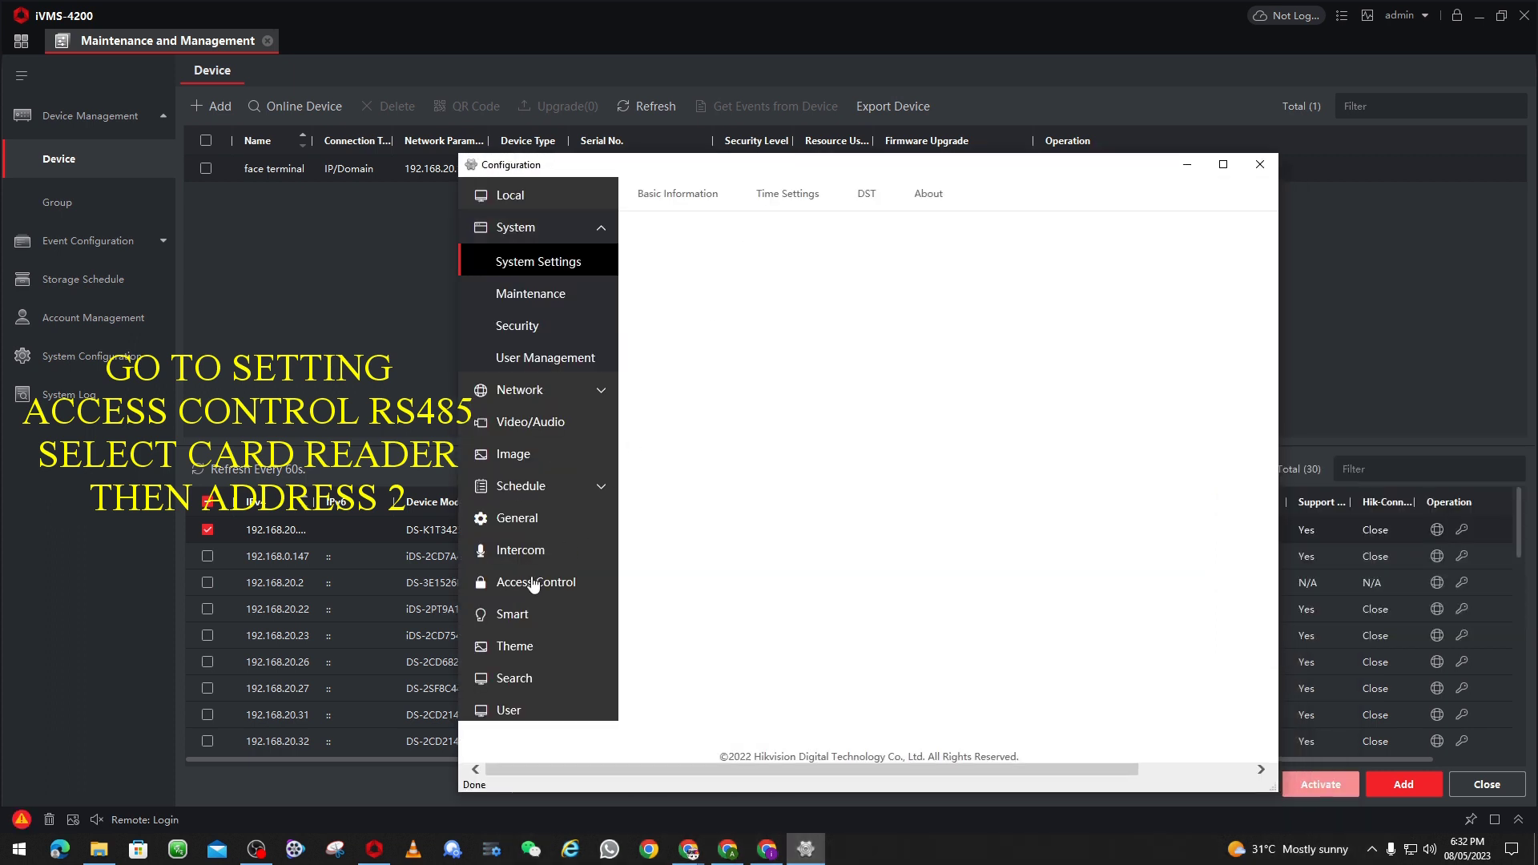
Step: Under Access Control > RS-485, keep Card Reader as peripheral, set address 2, and save
{"action": "left_click", "coordinate": [532, 589]}
{"action": "left_click", "coordinate": [763, 195]}
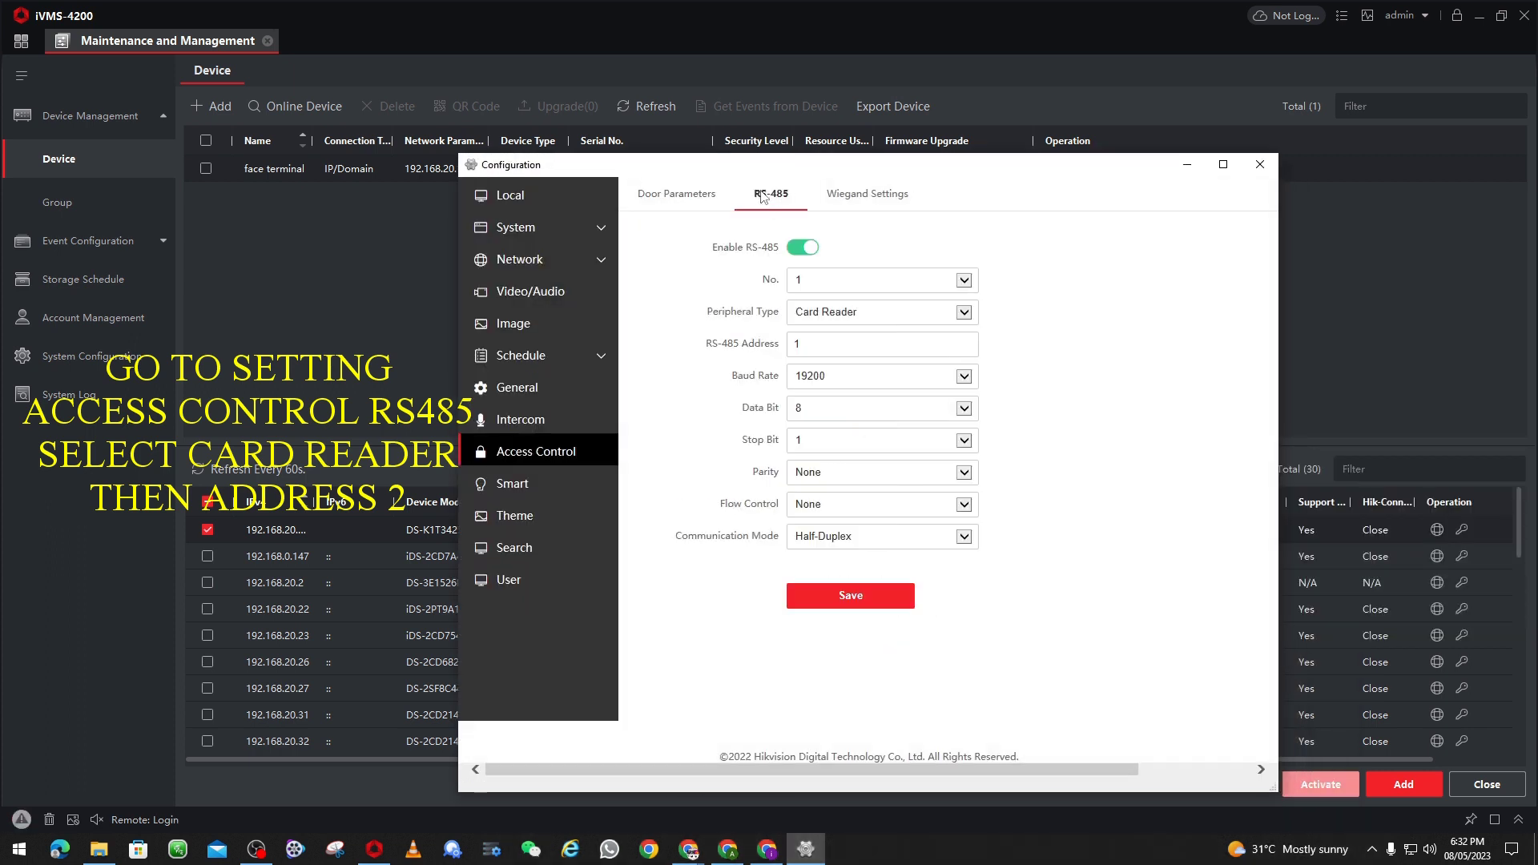
{"action": "left_click", "coordinate": [966, 315]}
{"action": "left_click", "coordinate": [833, 330]}
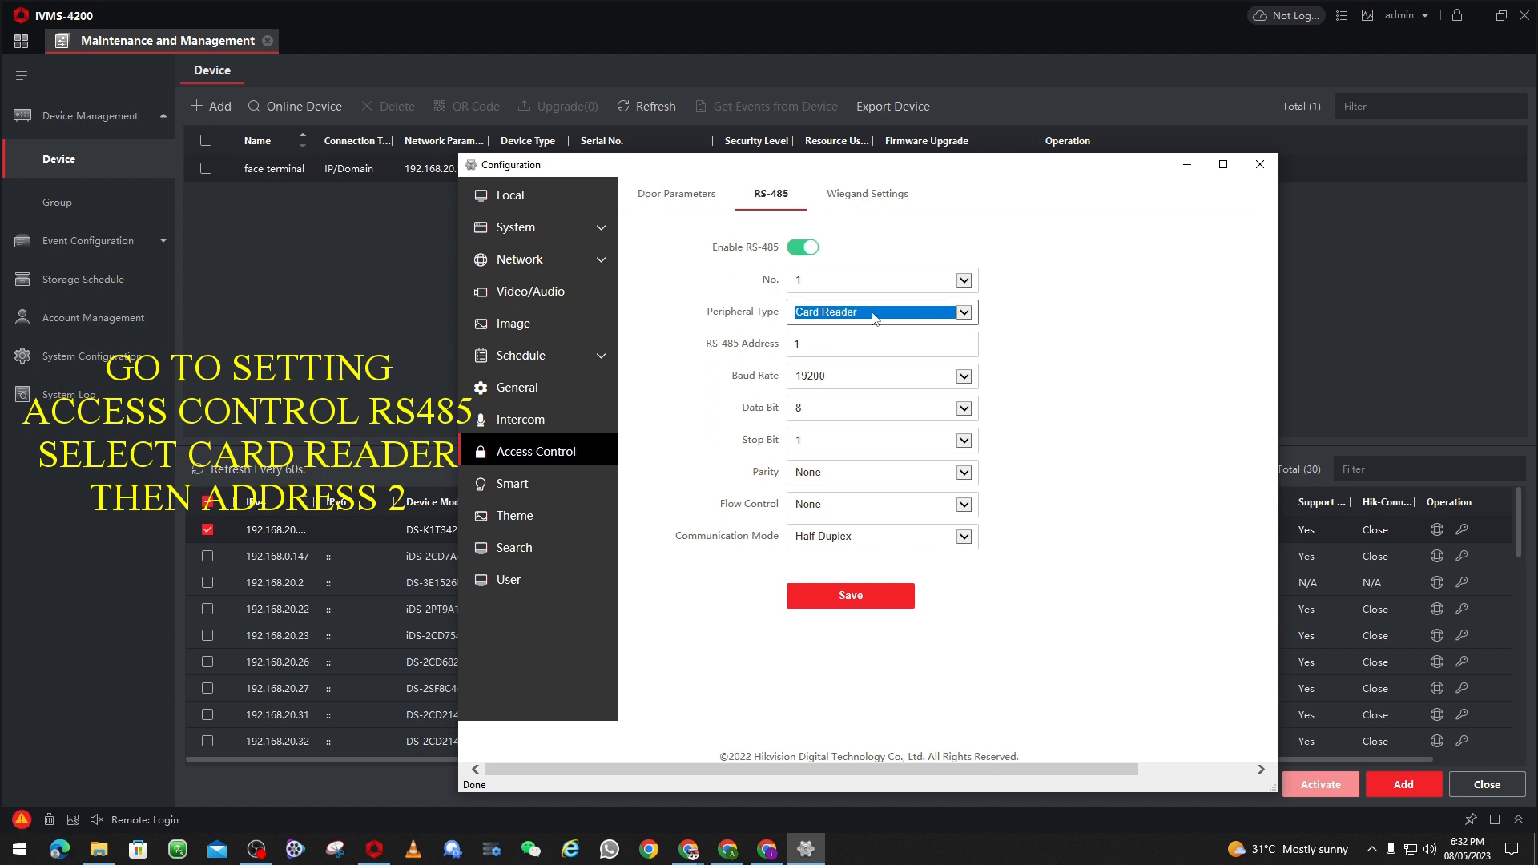
{"action": "double_click", "coordinate": [817, 342]}
{"action": "type", "text": "2"}
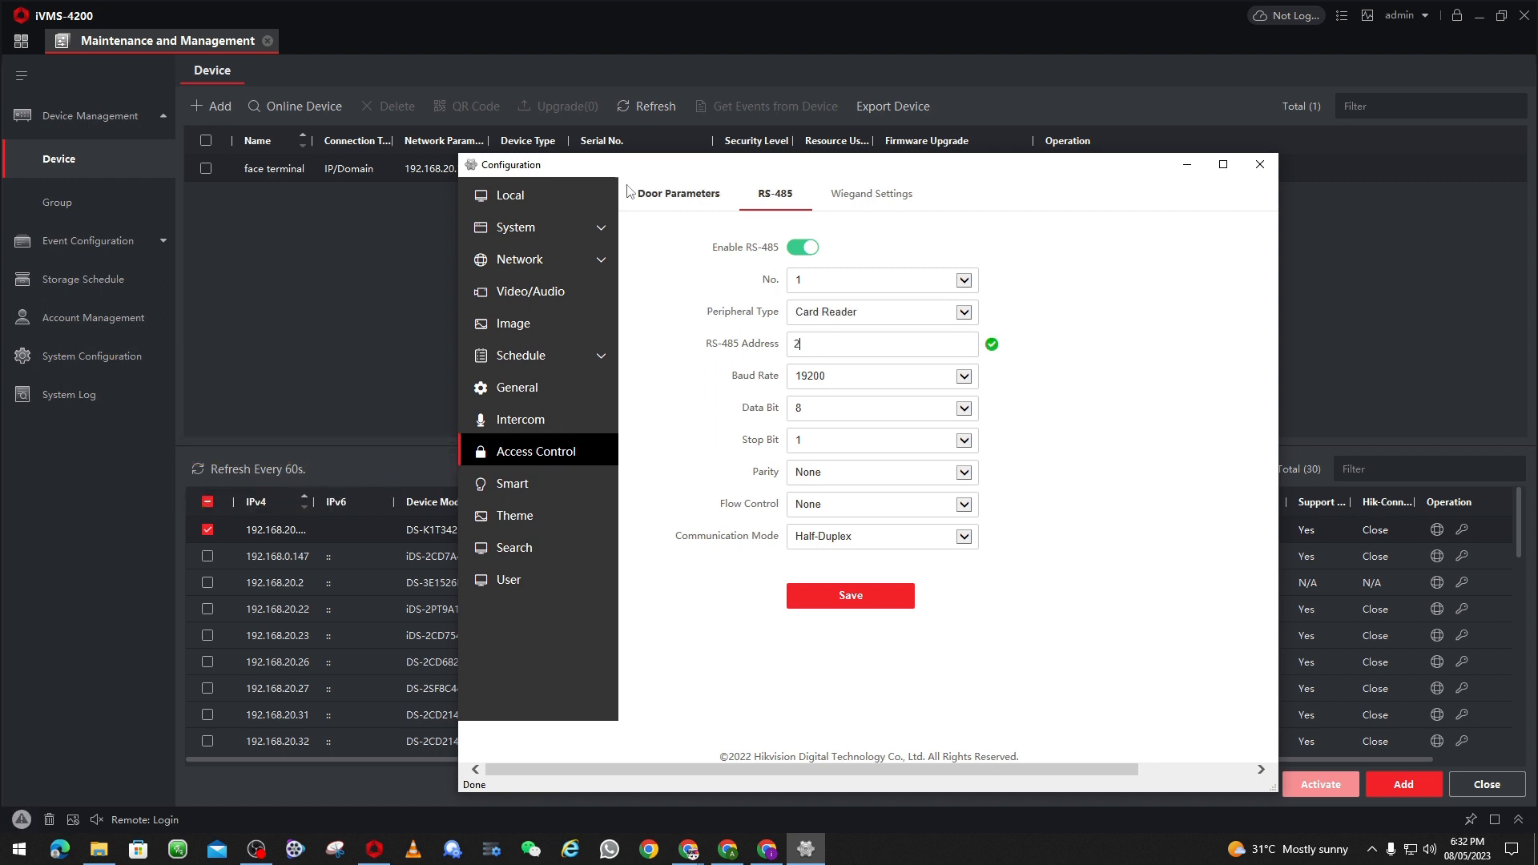
{"action": "left_click", "coordinate": [855, 606]}
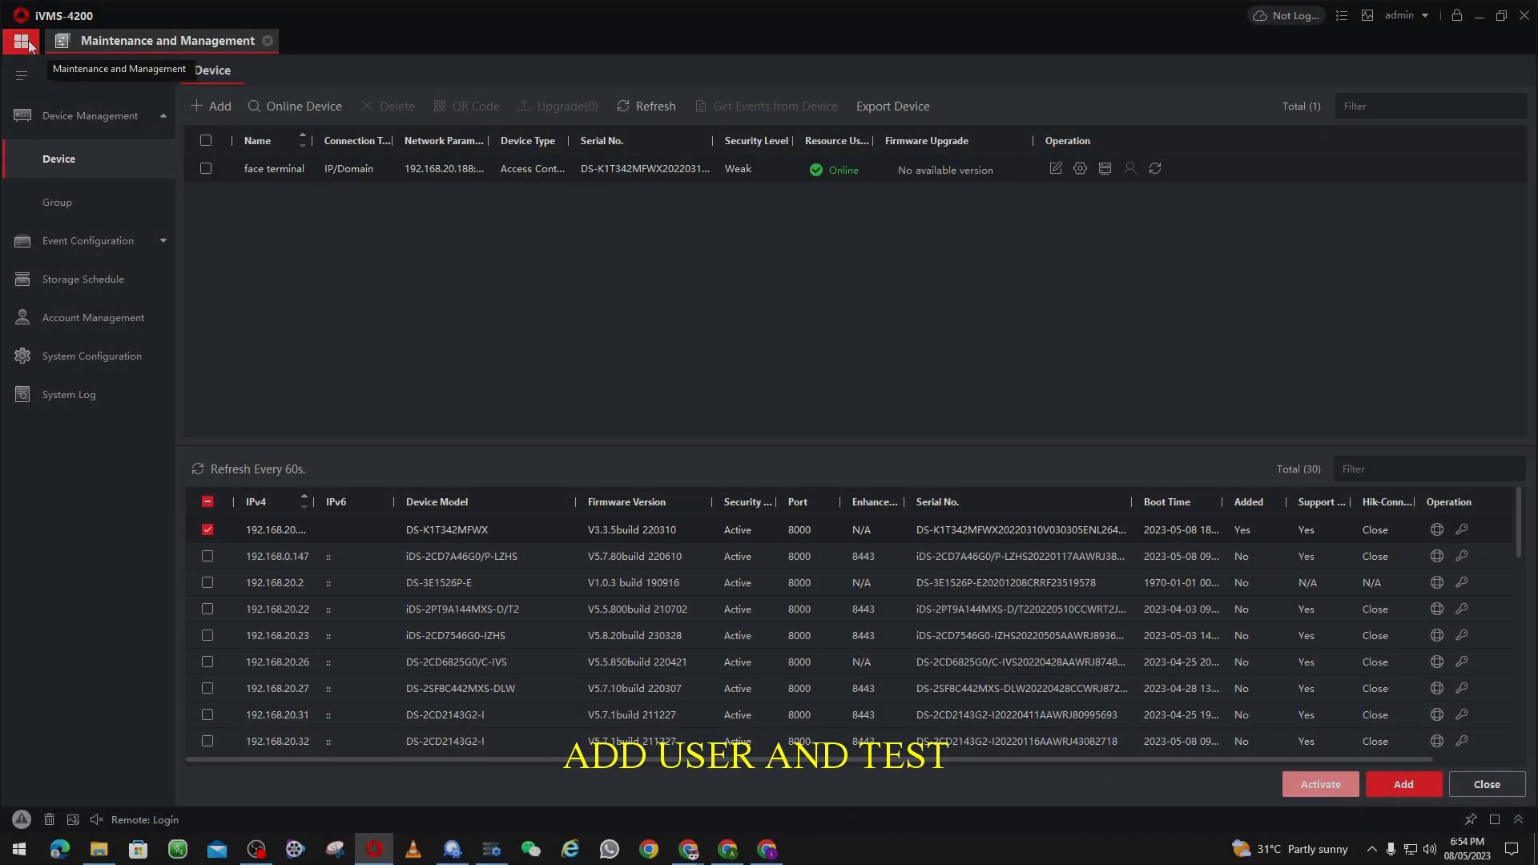
Step: Delete the existing person record in the Person module
{"action": "left_click", "coordinate": [21, 41]}
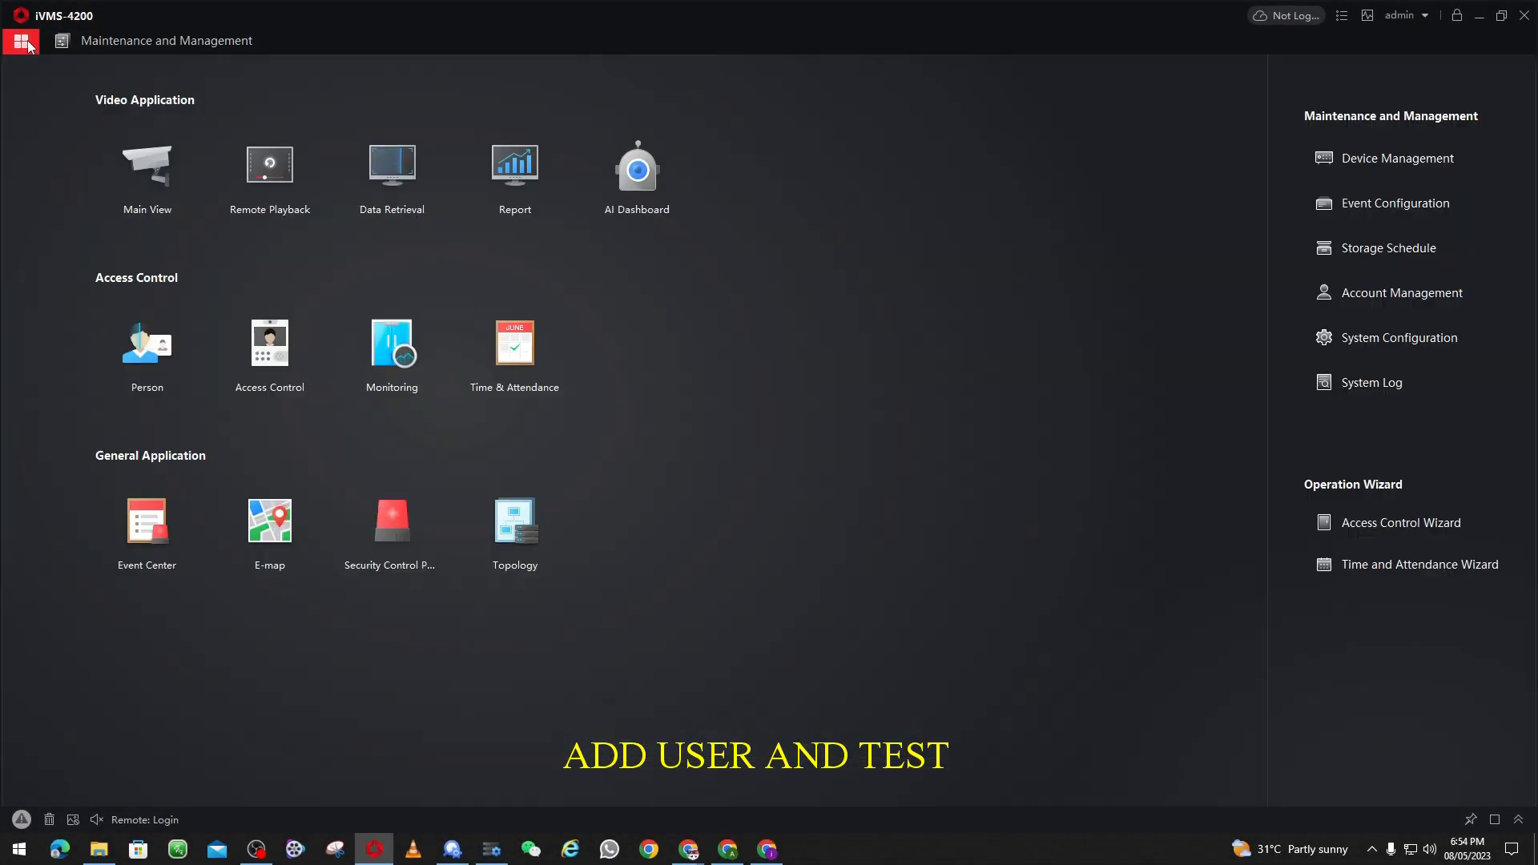
{"action": "left_click", "coordinate": [159, 358]}
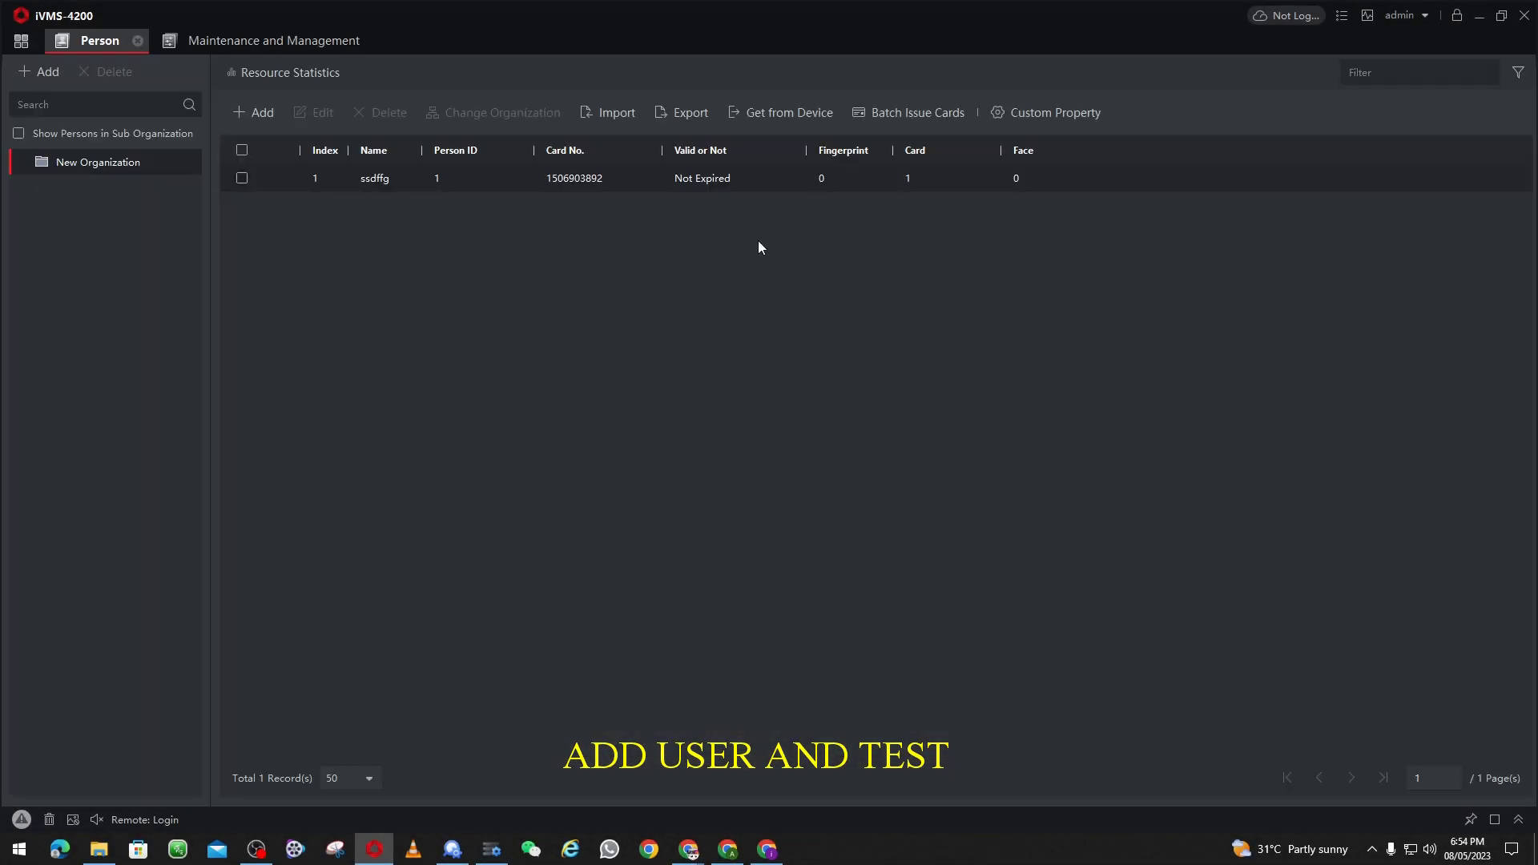
{"action": "left_click", "coordinate": [242, 178]}
{"action": "left_click", "coordinate": [379, 113]}
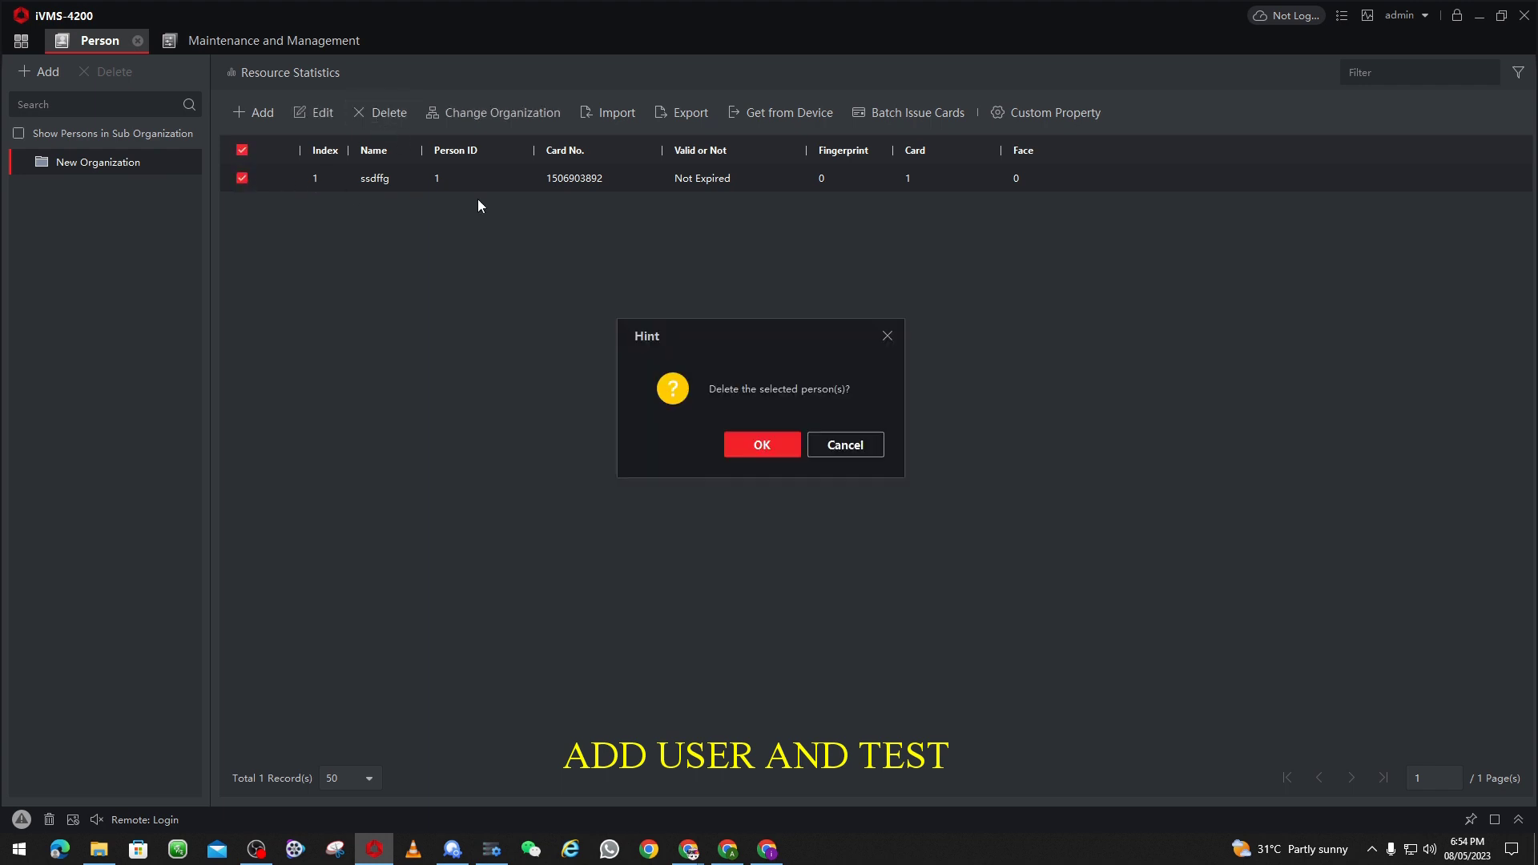
{"action": "left_click", "coordinate": [730, 443]}
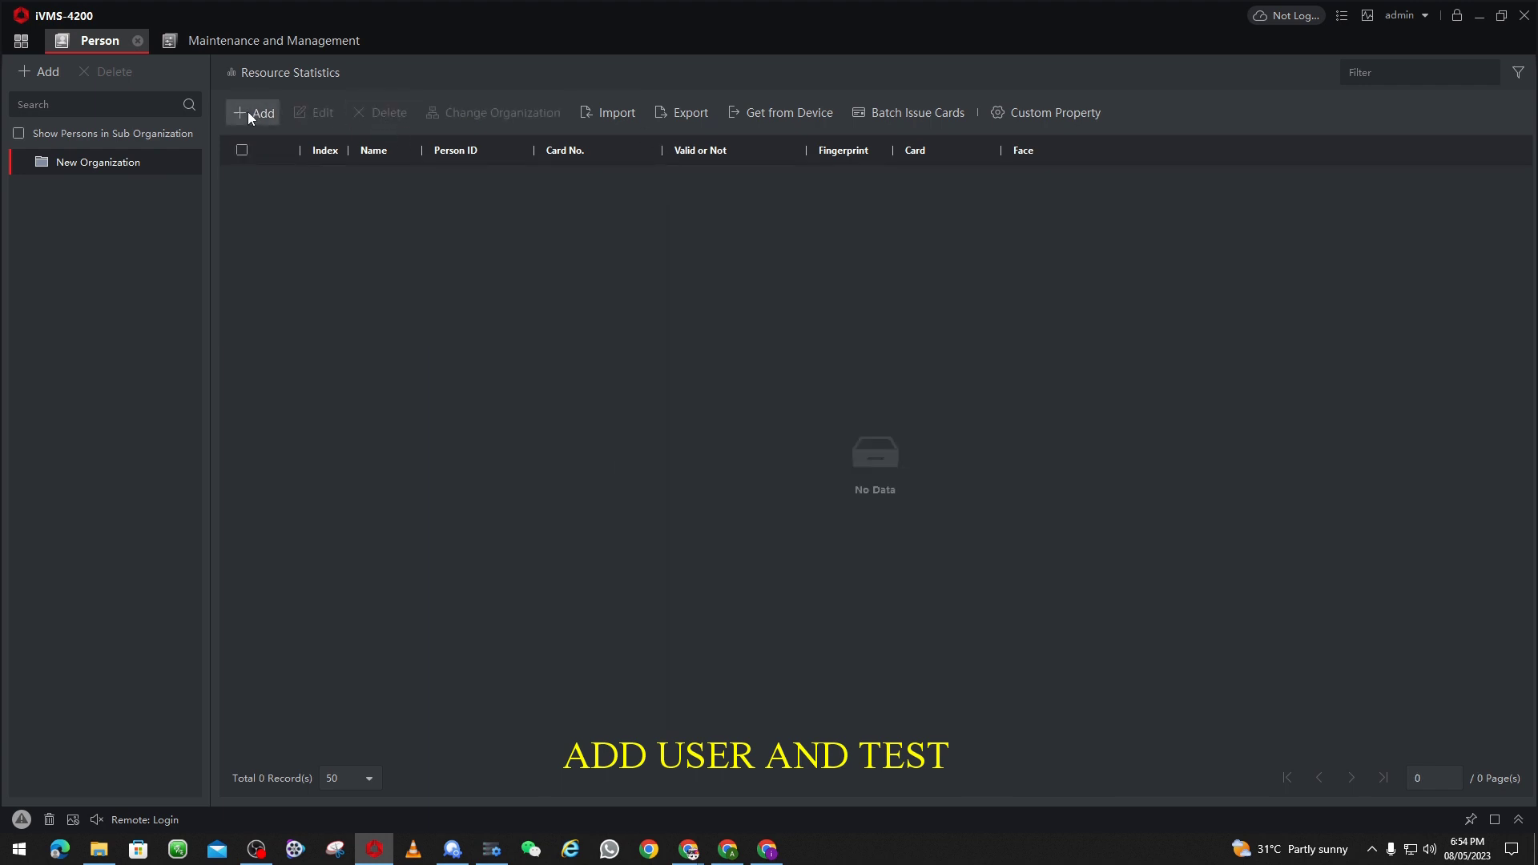
Step: Start a new person named 'Test User'
{"action": "left_click", "coordinate": [252, 112]}
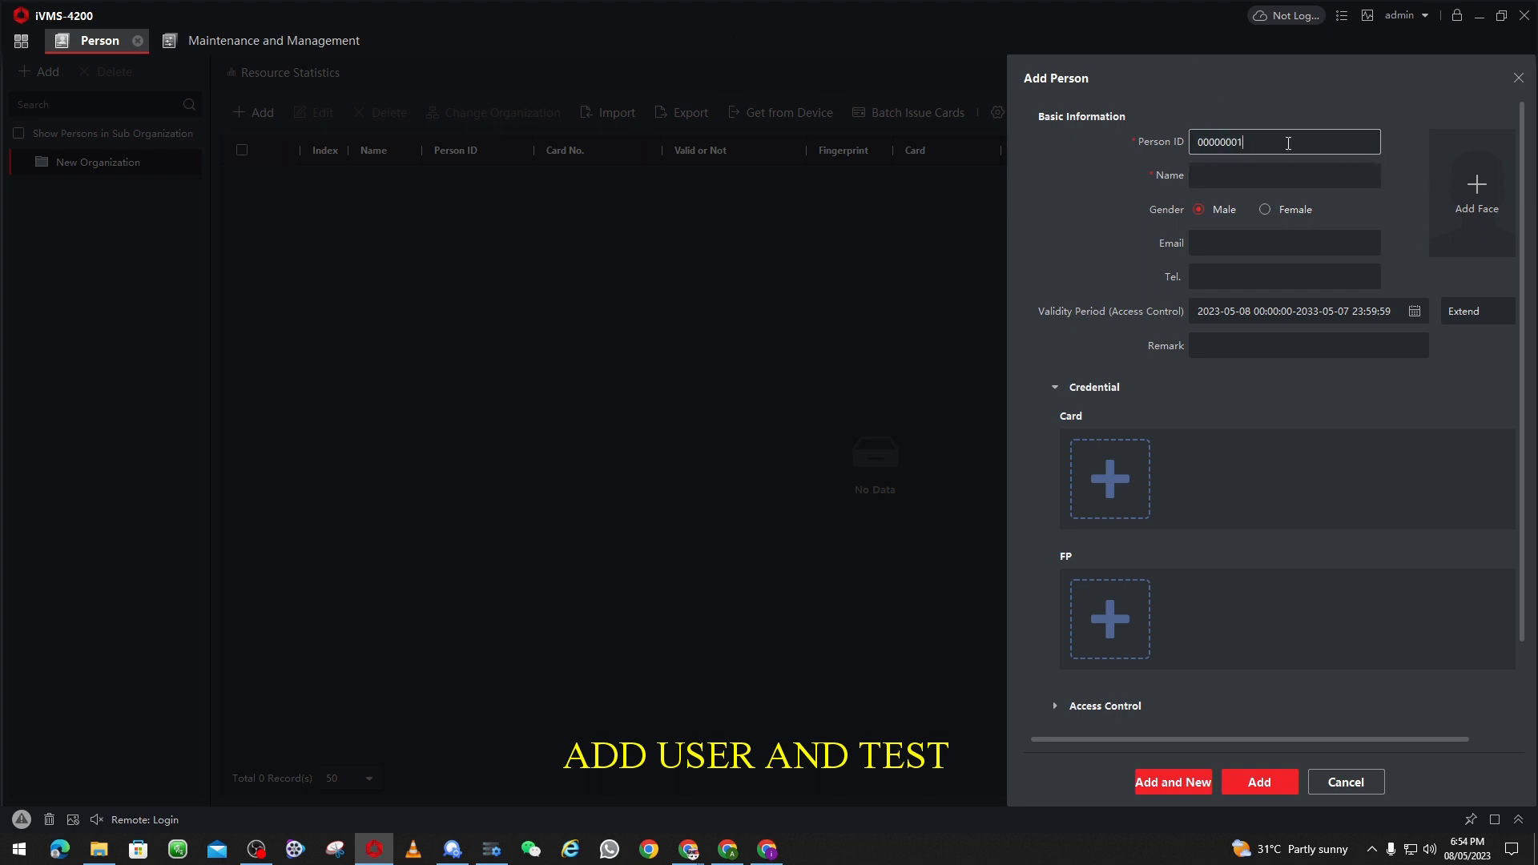
{"action": "left_click", "coordinate": [1245, 171]}
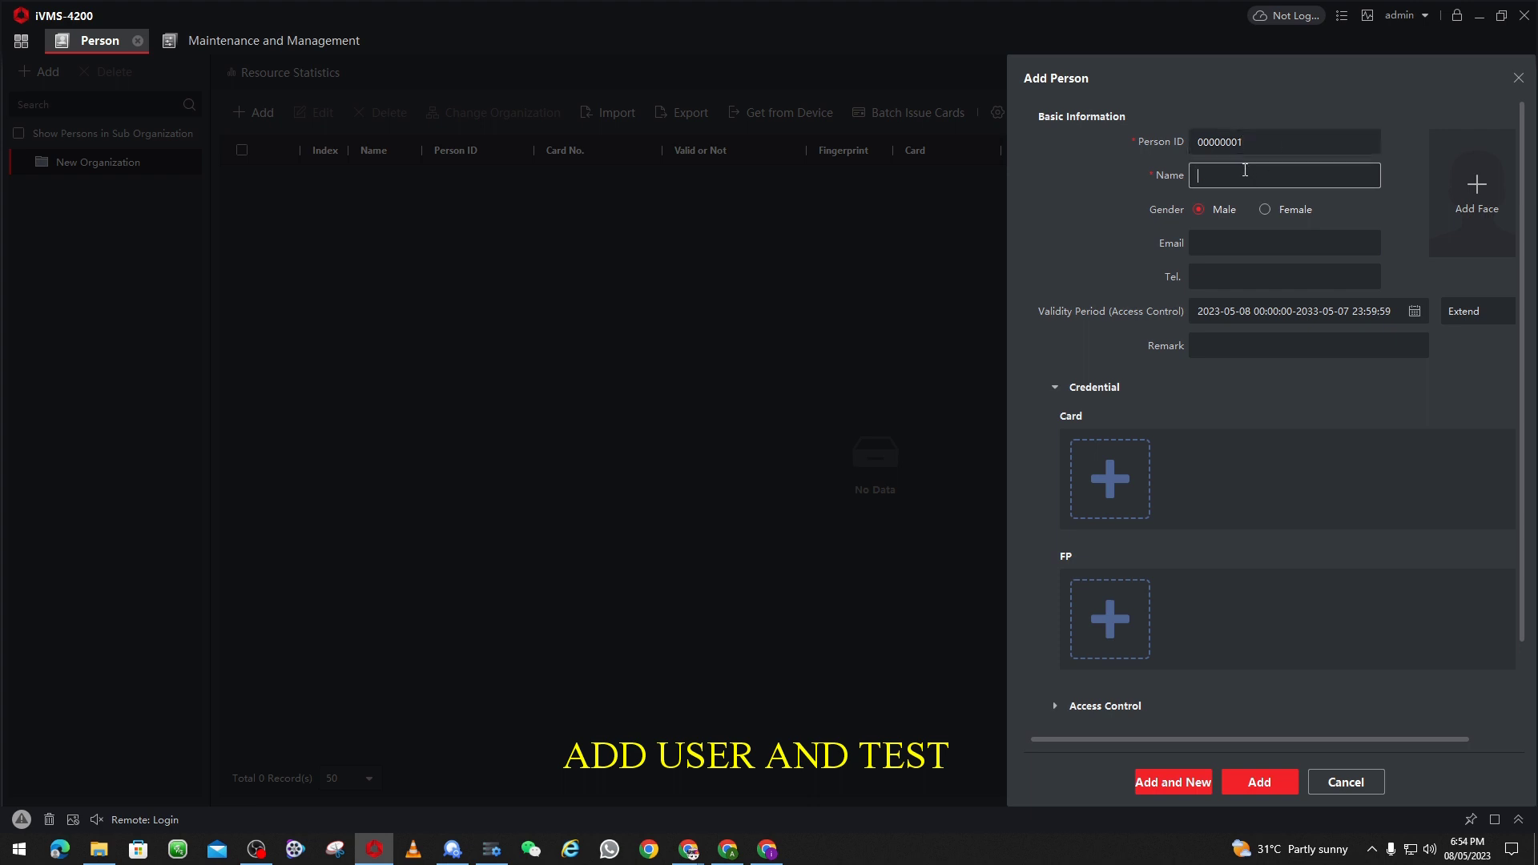
{"action": "type", "text": "Test User"}
Step: Read a card through the face terminal in Card Reader mode, attach it, and save Test User
{"action": "left_click", "coordinate": [1109, 479]}
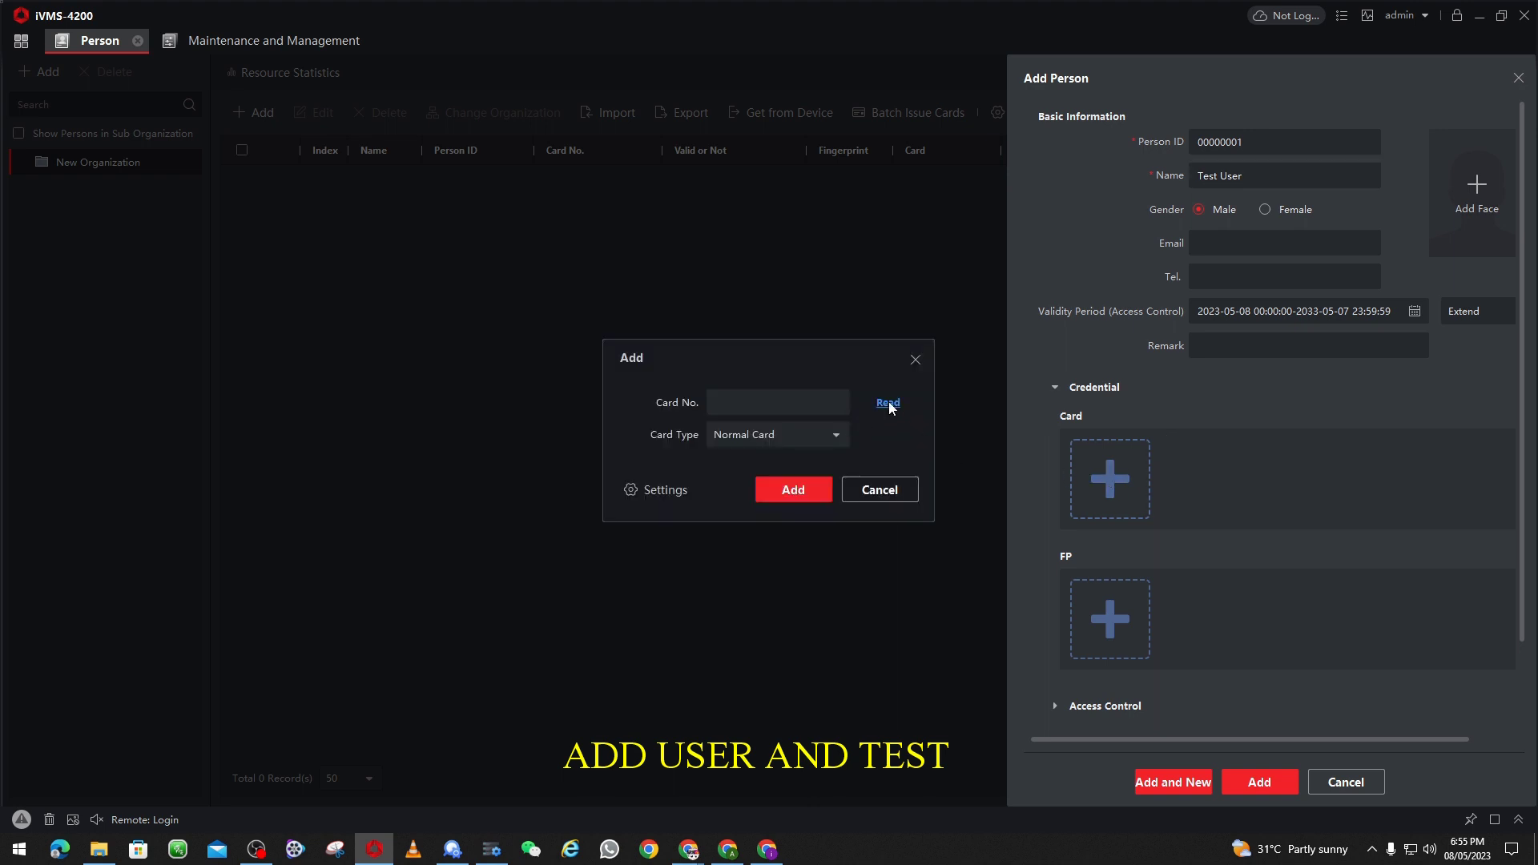
{"action": "left_click", "coordinate": [676, 488]}
{"action": "left_click", "coordinate": [905, 411]}
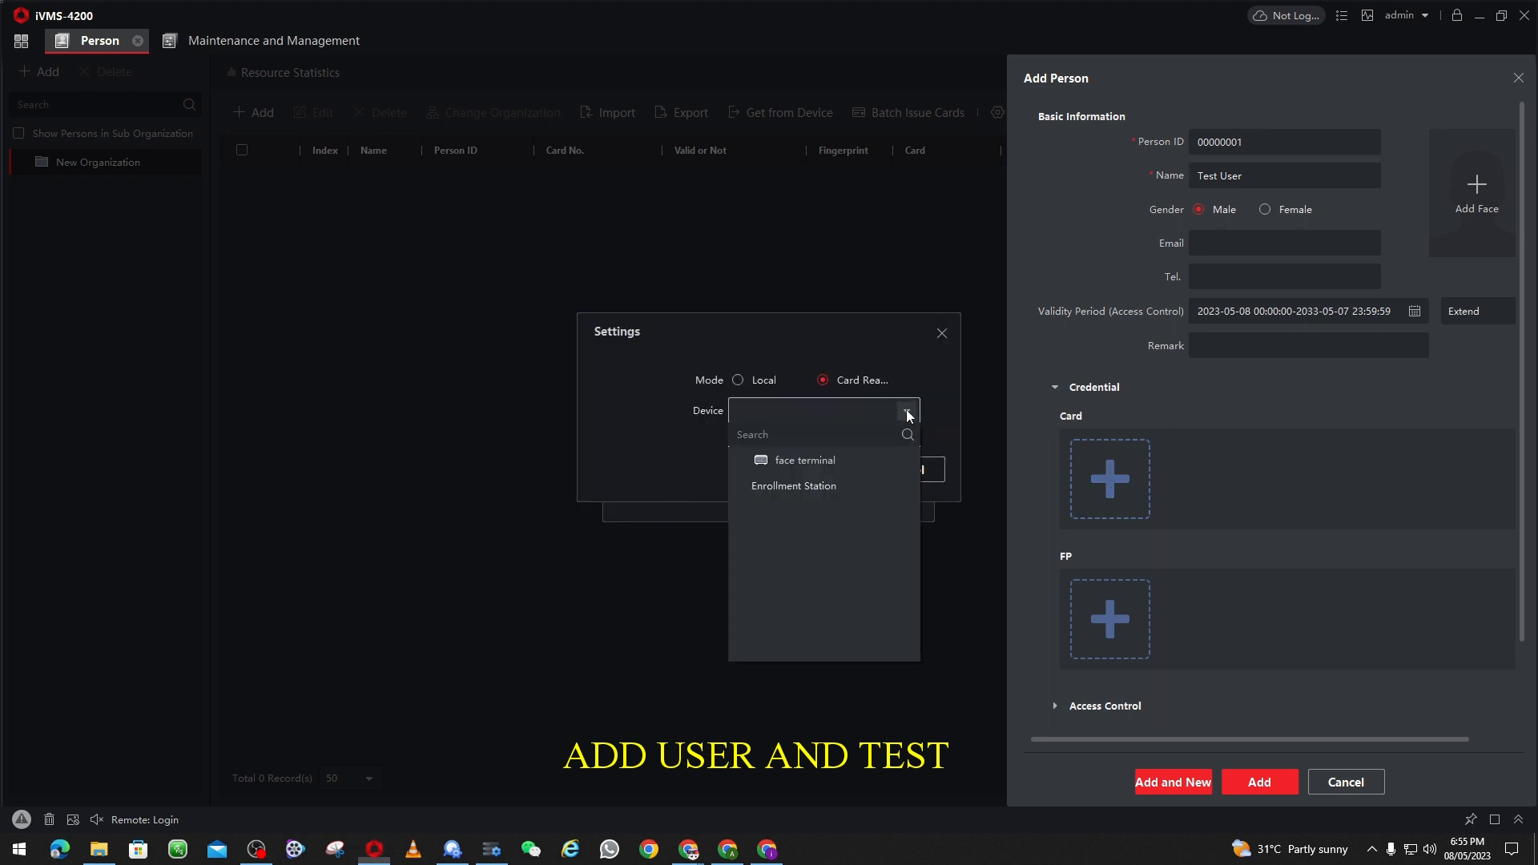
{"action": "left_click", "coordinate": [778, 462]}
{"action": "left_click", "coordinate": [815, 468]}
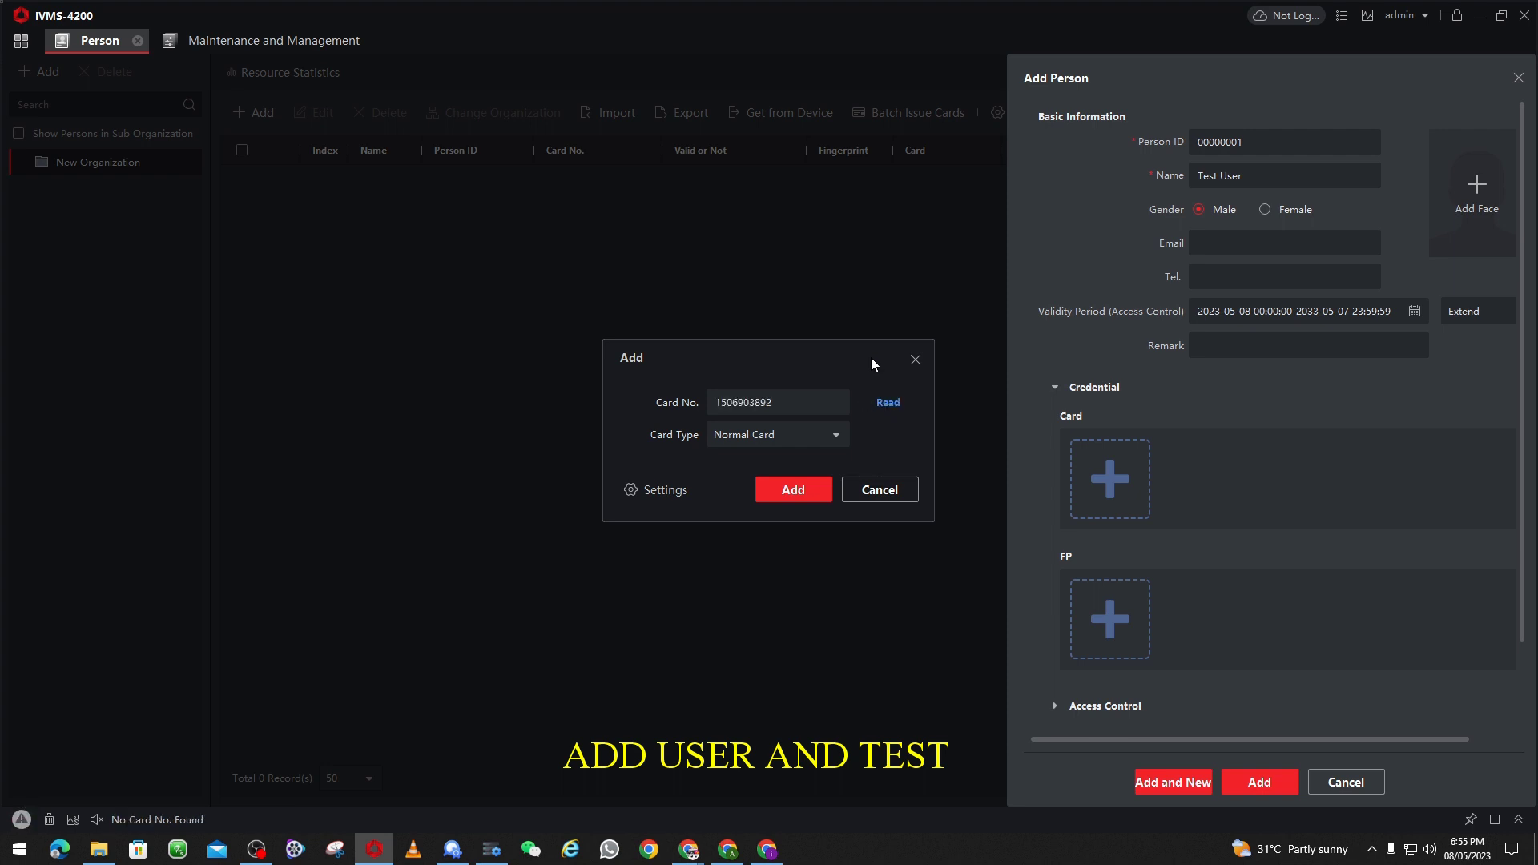
{"action": "left_click", "coordinate": [792, 491]}
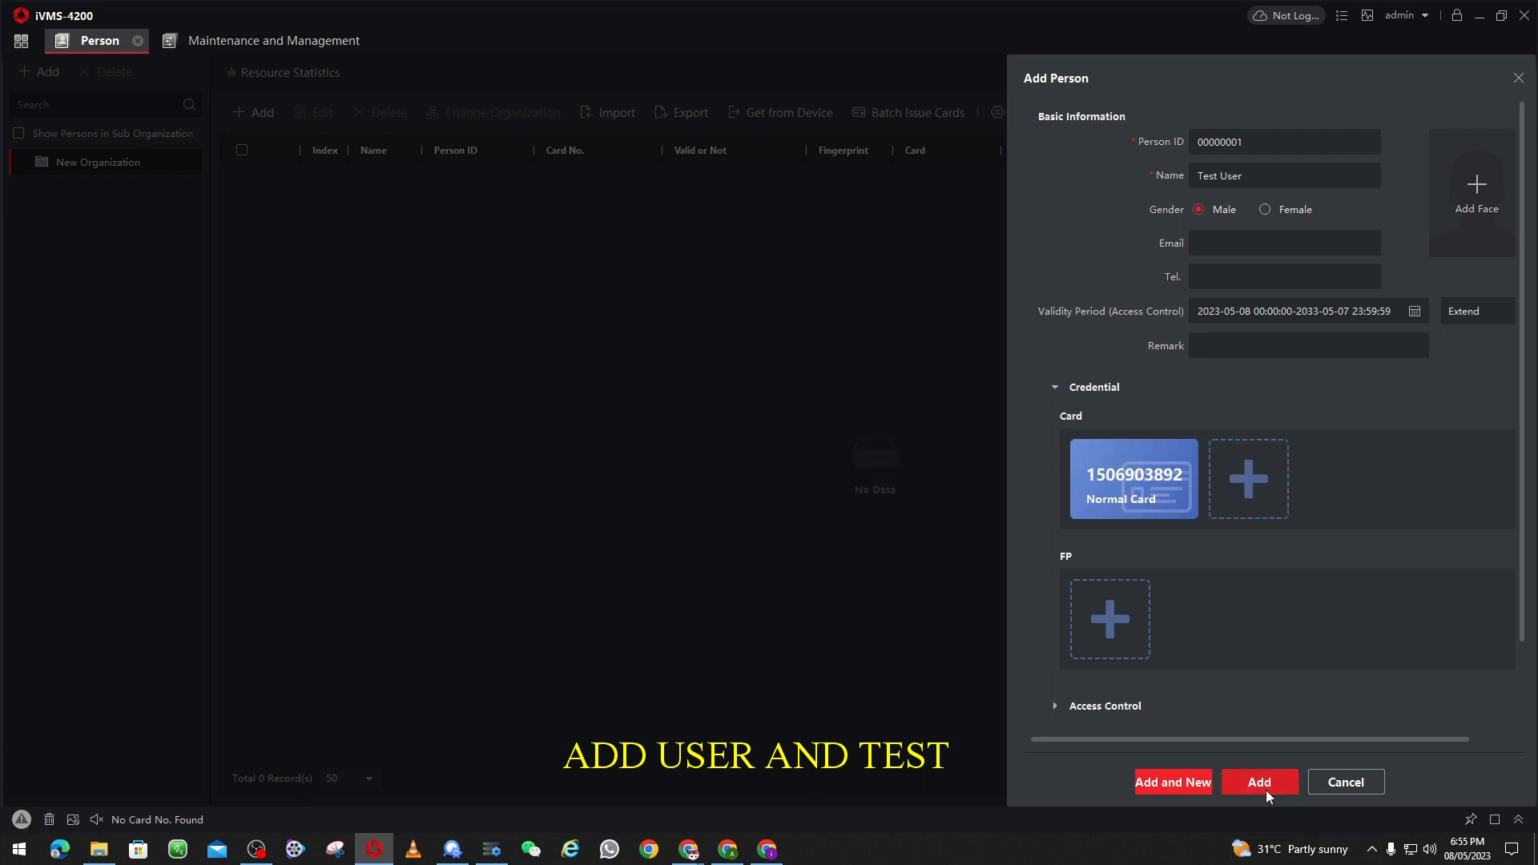
{"action": "left_click", "coordinate": [1263, 785]}
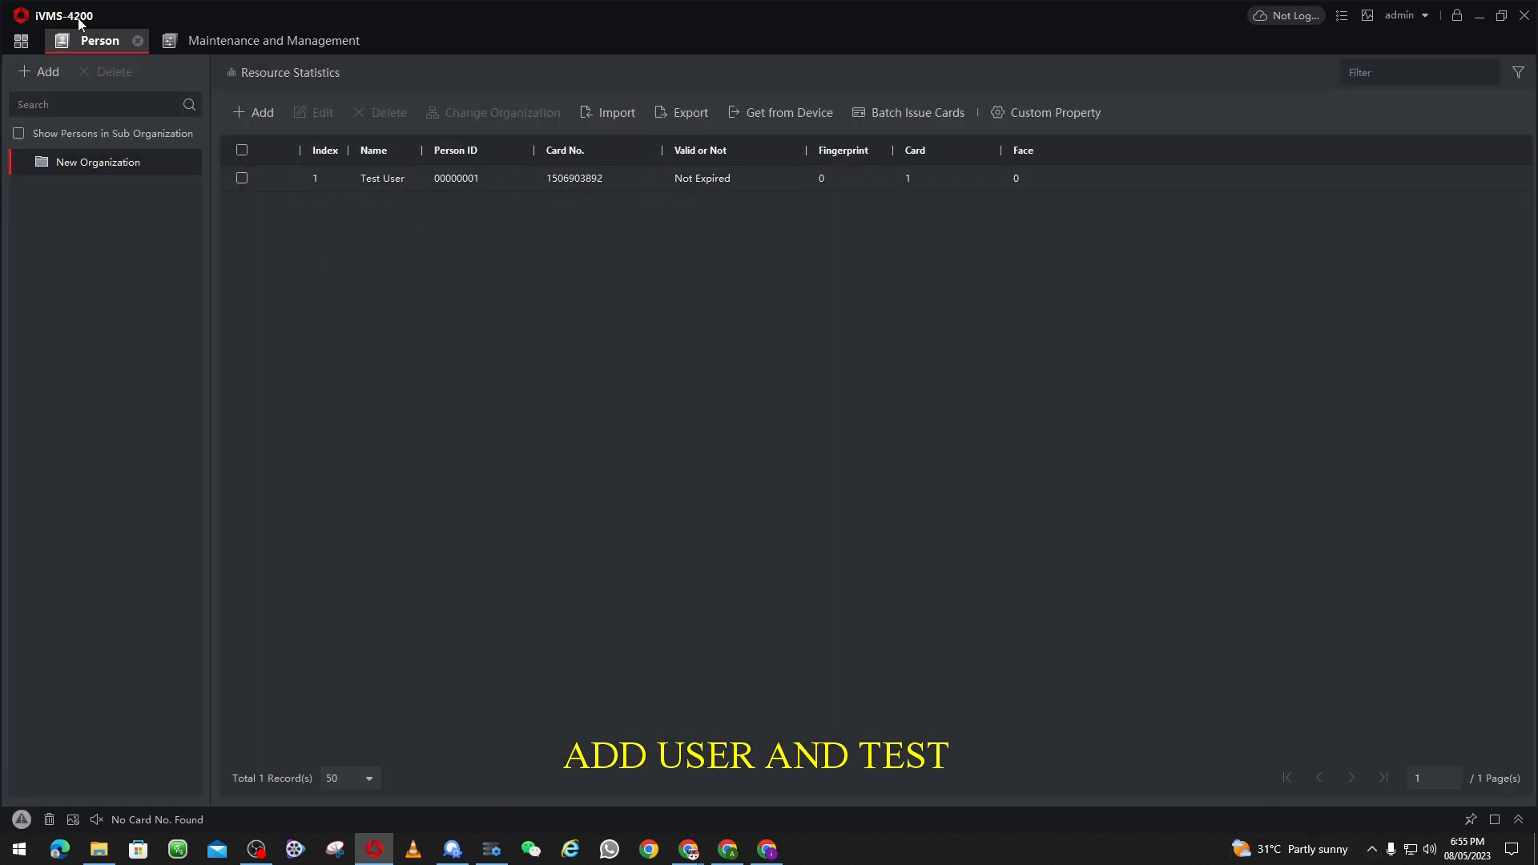
Step: Go to the Access Group list under Access Control > Authorization
{"action": "left_click", "coordinate": [7, 41]}
{"action": "left_click", "coordinate": [269, 346]}
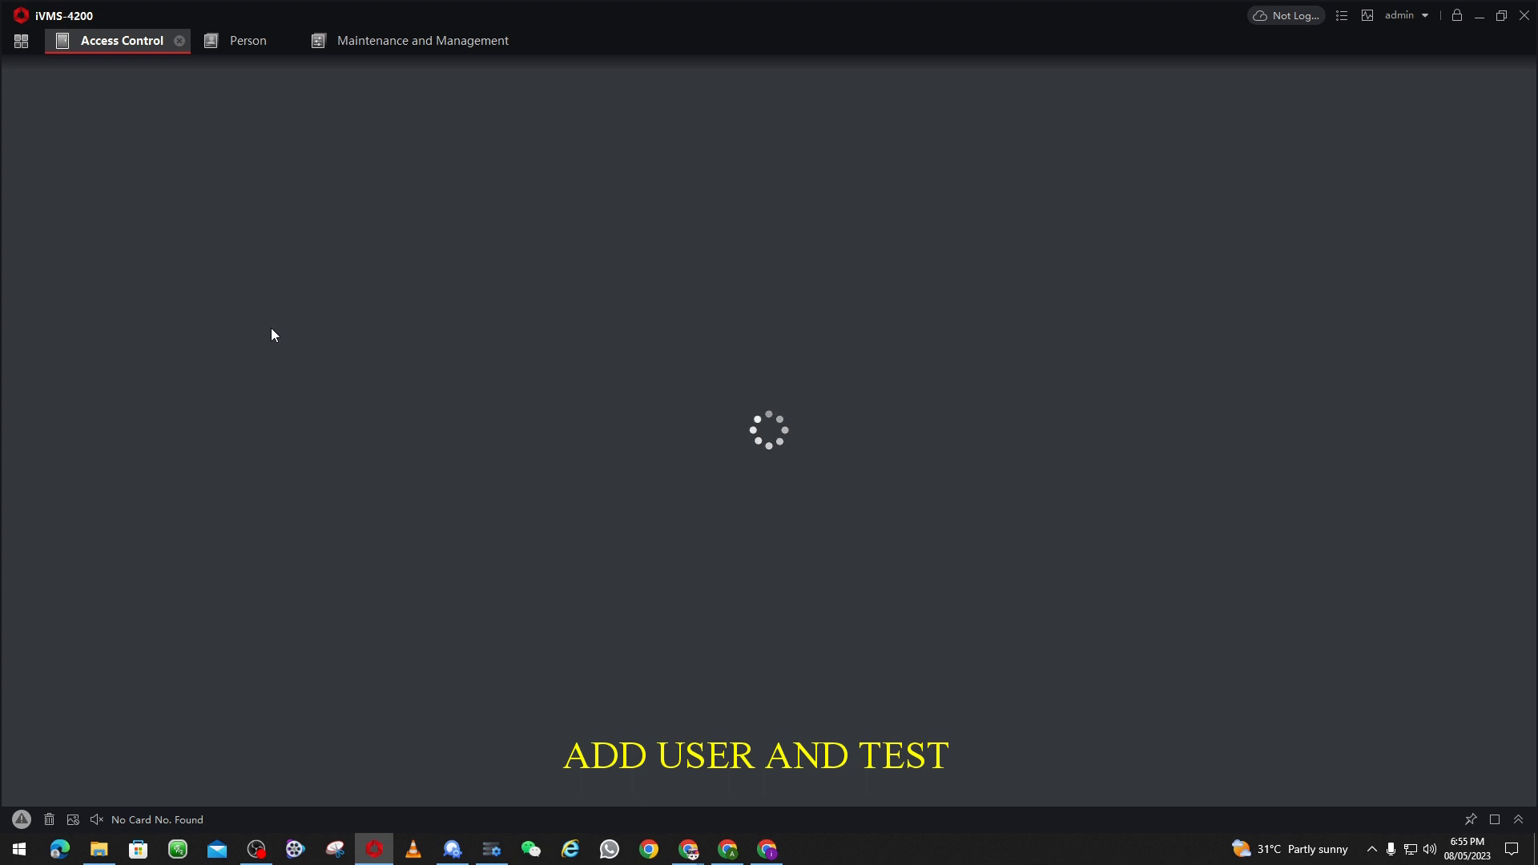
{"action": "left_click", "coordinate": [65, 164]}
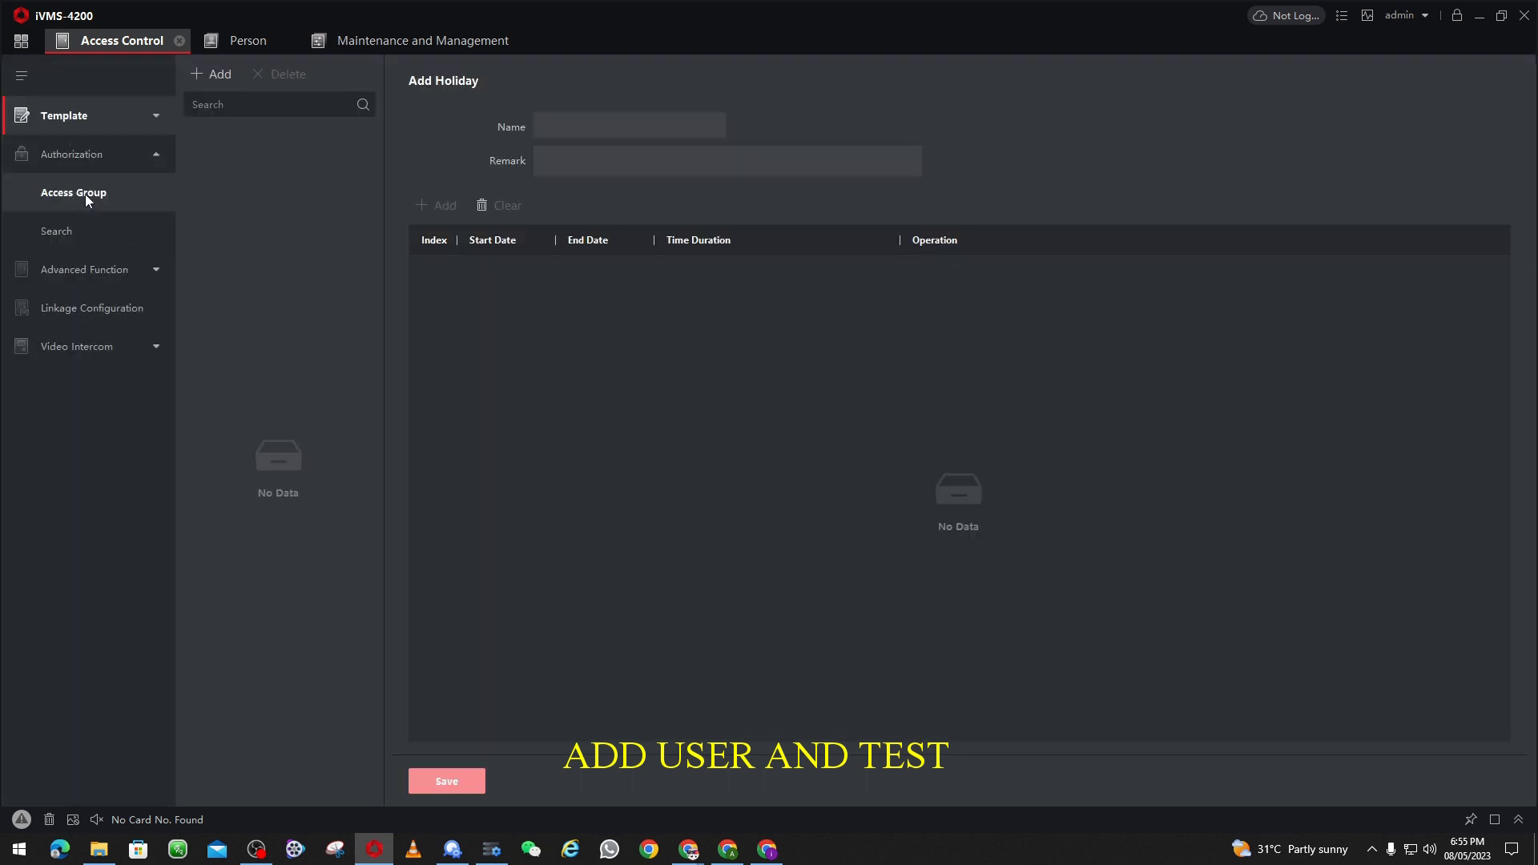
{"action": "left_click", "coordinate": [85, 193]}
Step: Create access group 'Acs' with New Organization and Door1_face terminal, and save it
{"action": "left_click", "coordinate": [210, 79]}
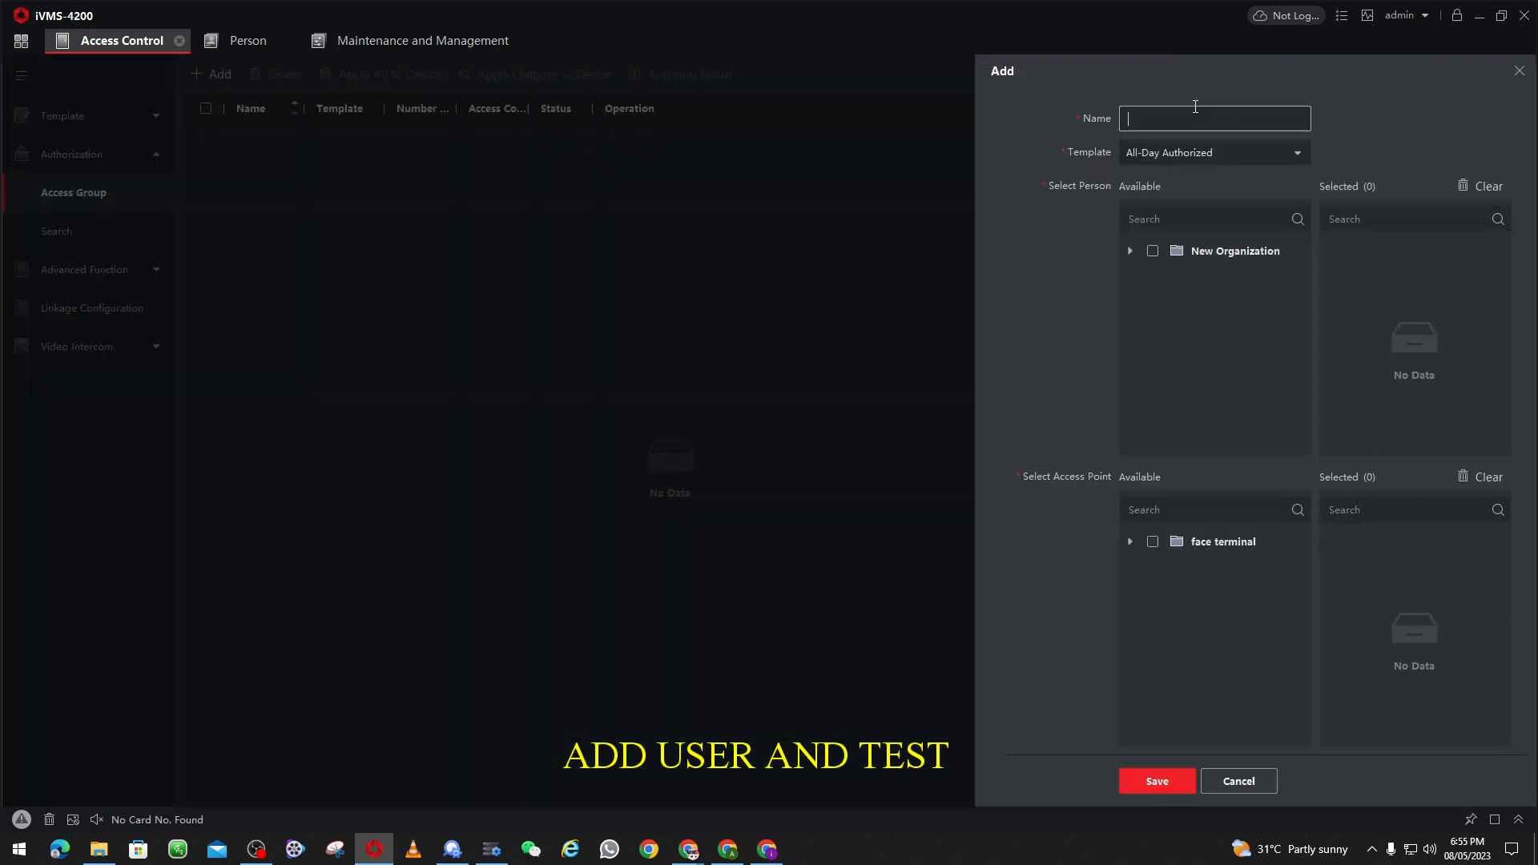
{"action": "type", "text": "Acs"}
{"action": "left_click", "coordinate": [1153, 252]}
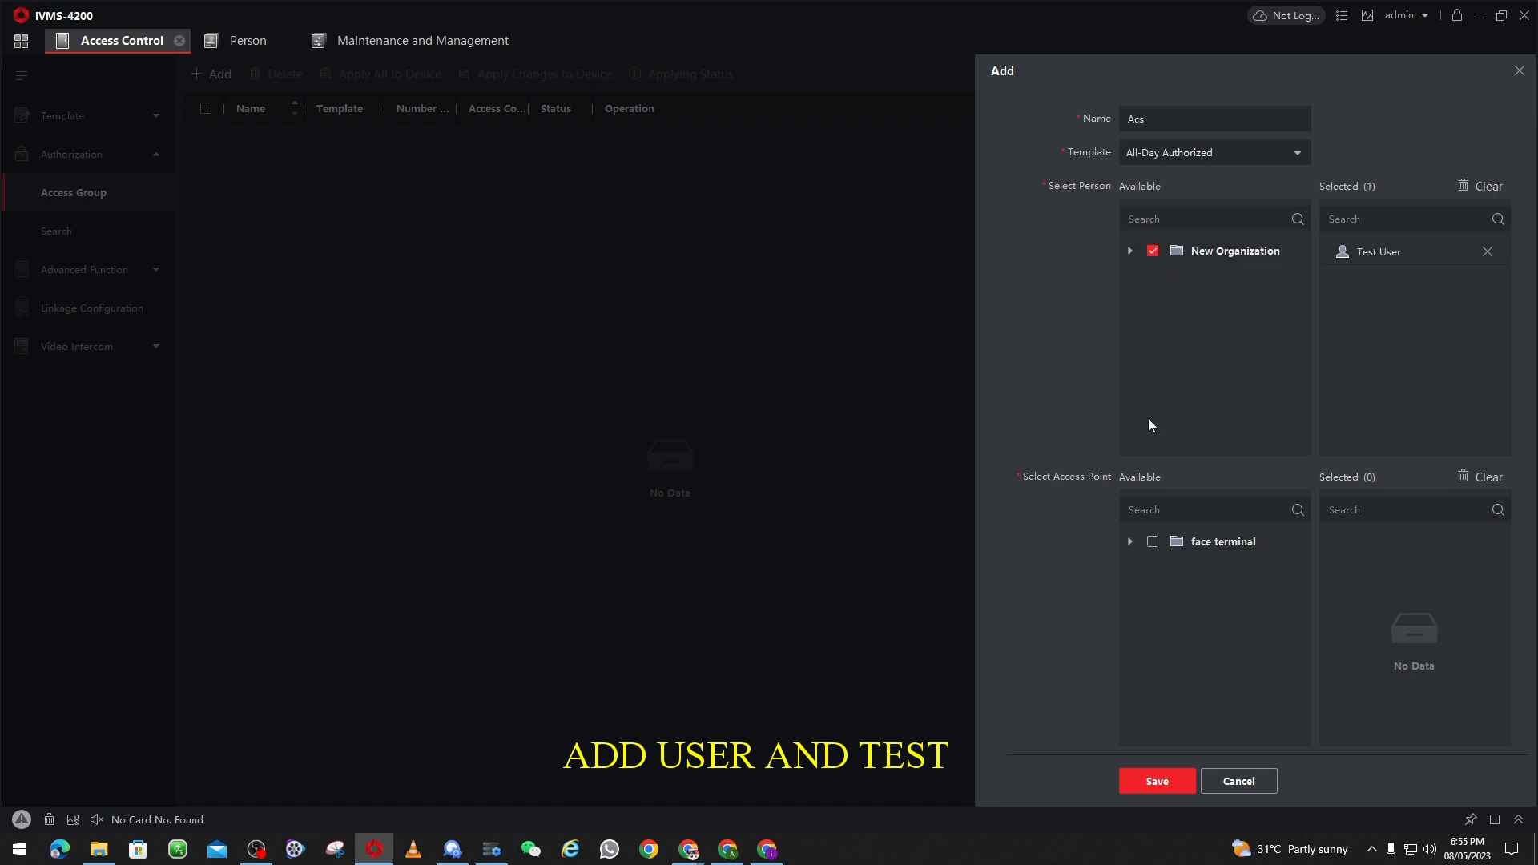
{"action": "left_click", "coordinate": [1128, 542]}
{"action": "left_click", "coordinate": [1154, 542]}
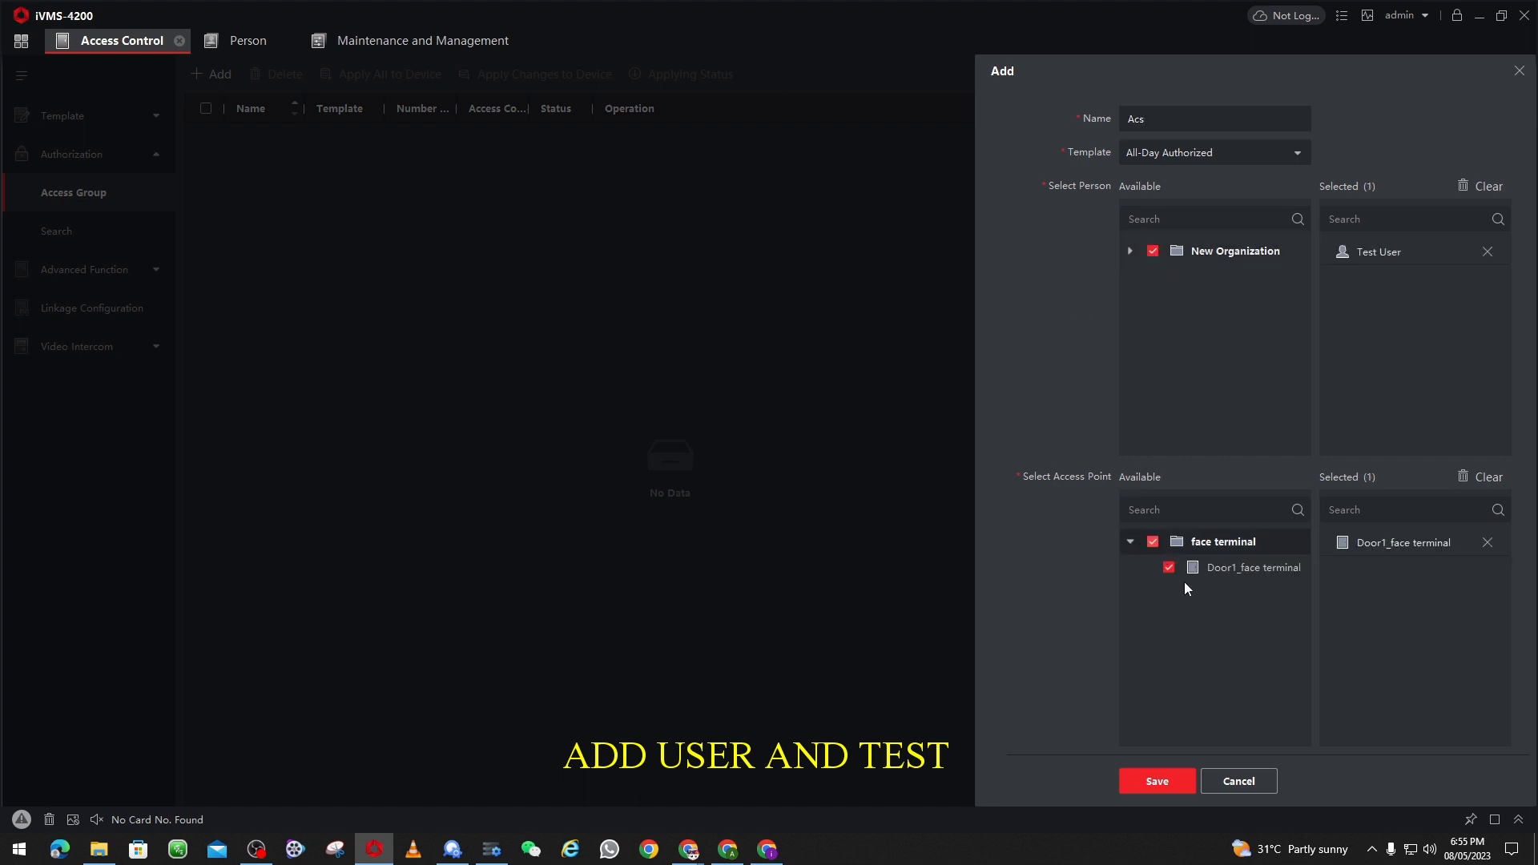
{"action": "left_click", "coordinate": [1129, 251]}
{"action": "left_click", "coordinate": [1142, 785]}
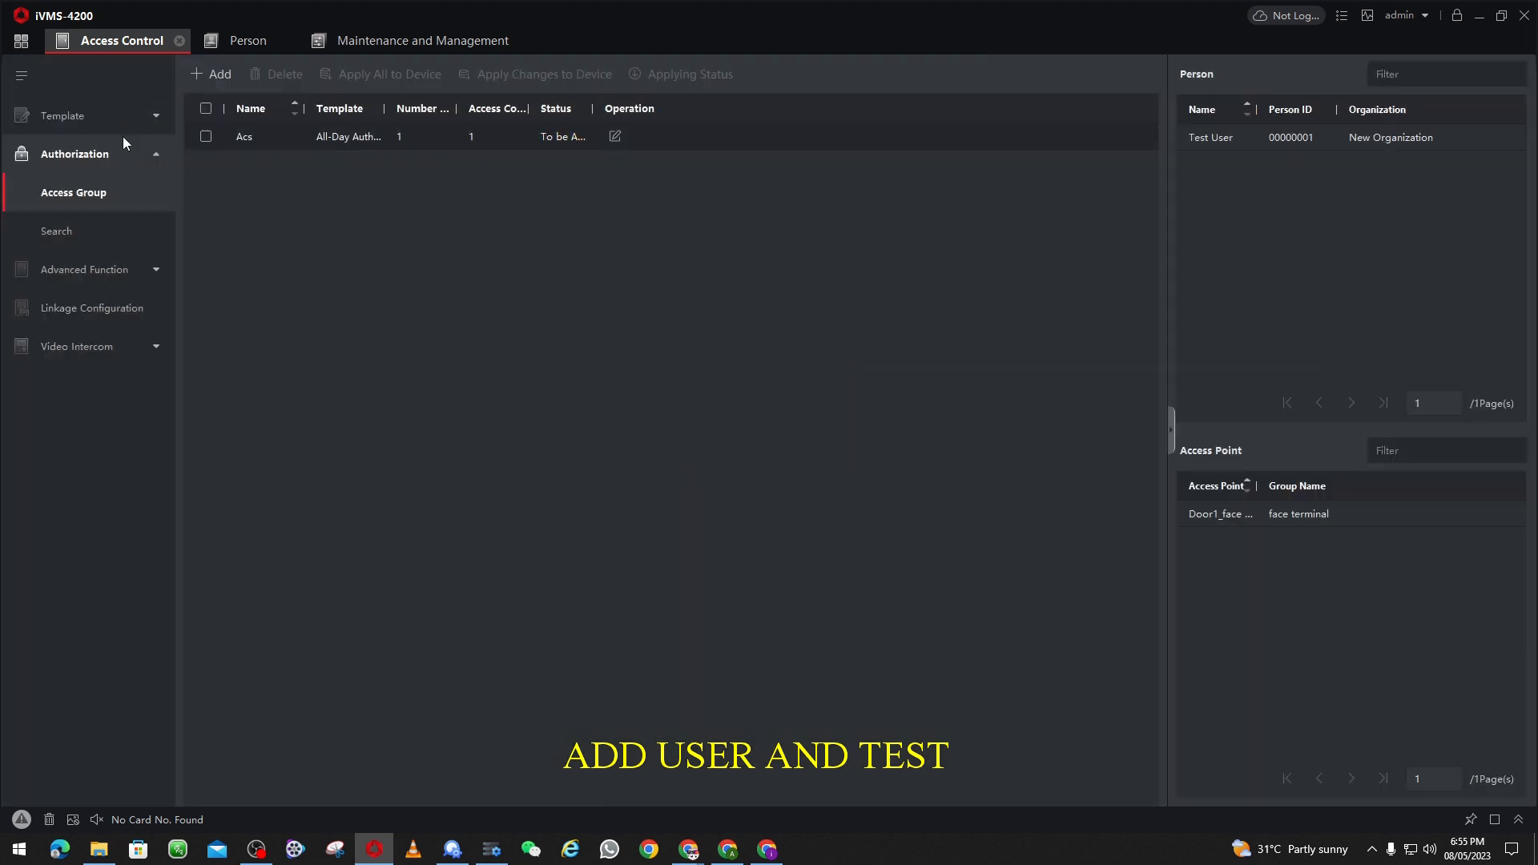
Step: Apply all access groups to the device and close the progress report
{"action": "left_click", "coordinate": [206, 136]}
{"action": "left_click", "coordinate": [386, 80]}
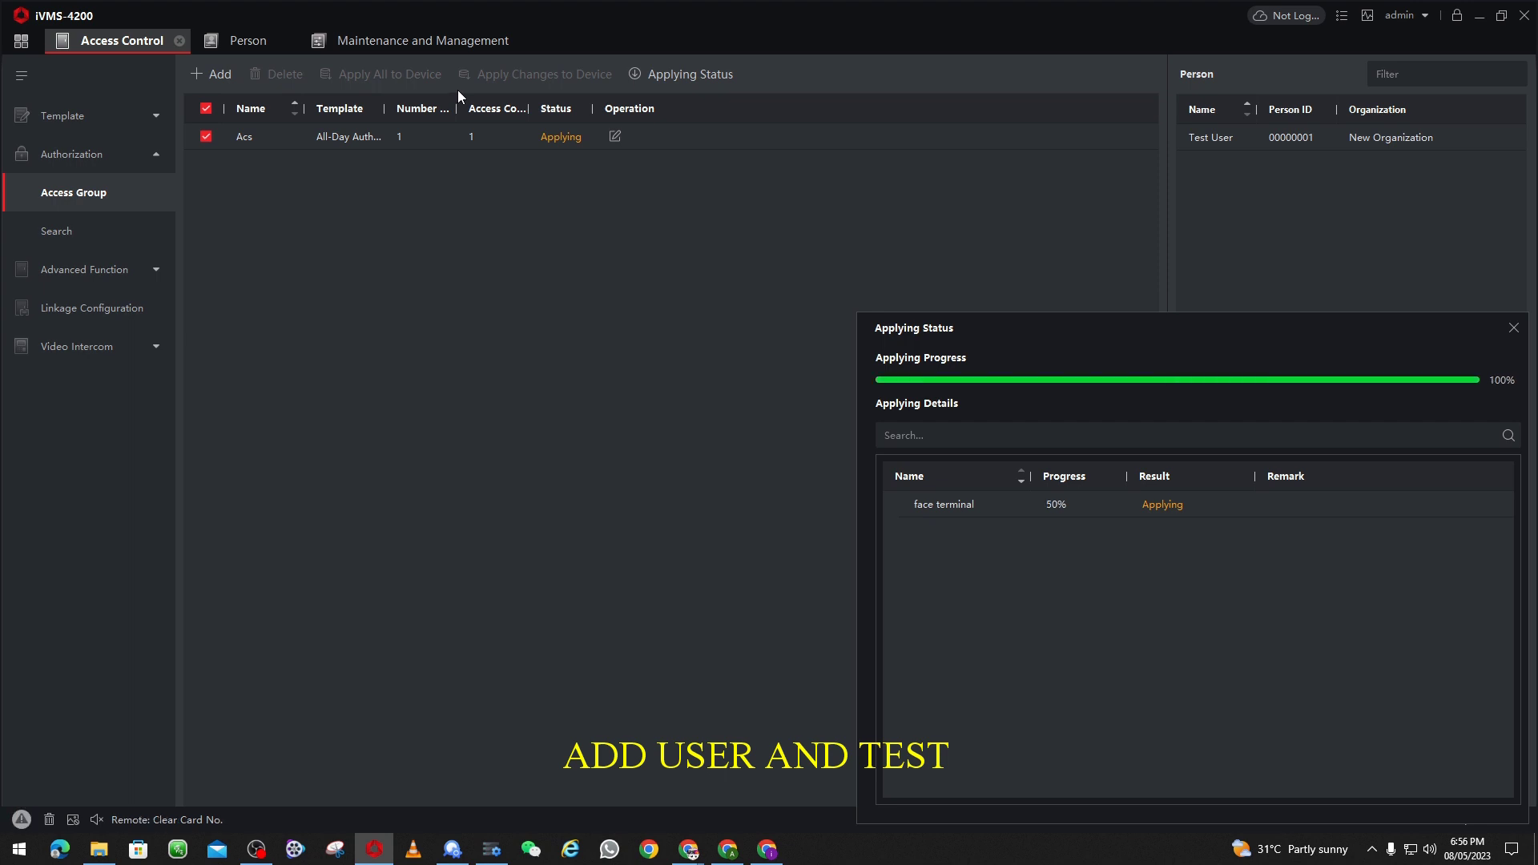
{"action": "left_click", "coordinate": [1514, 328]}
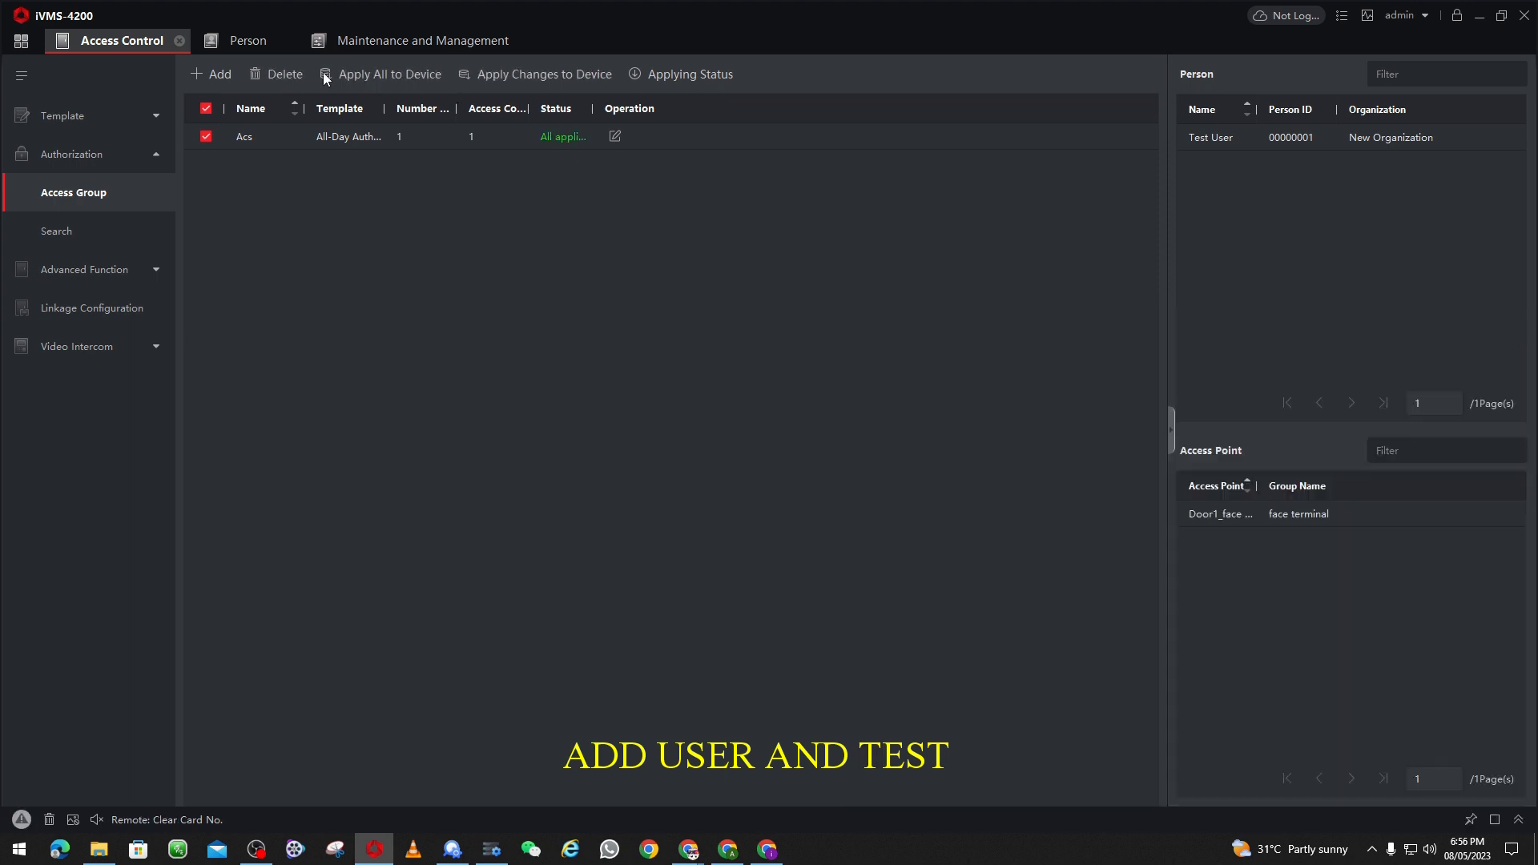
{"action": "left_click", "coordinate": [21, 41]}
Step: Open the Monitoring module from the home grid
{"action": "left_click", "coordinate": [387, 377]}
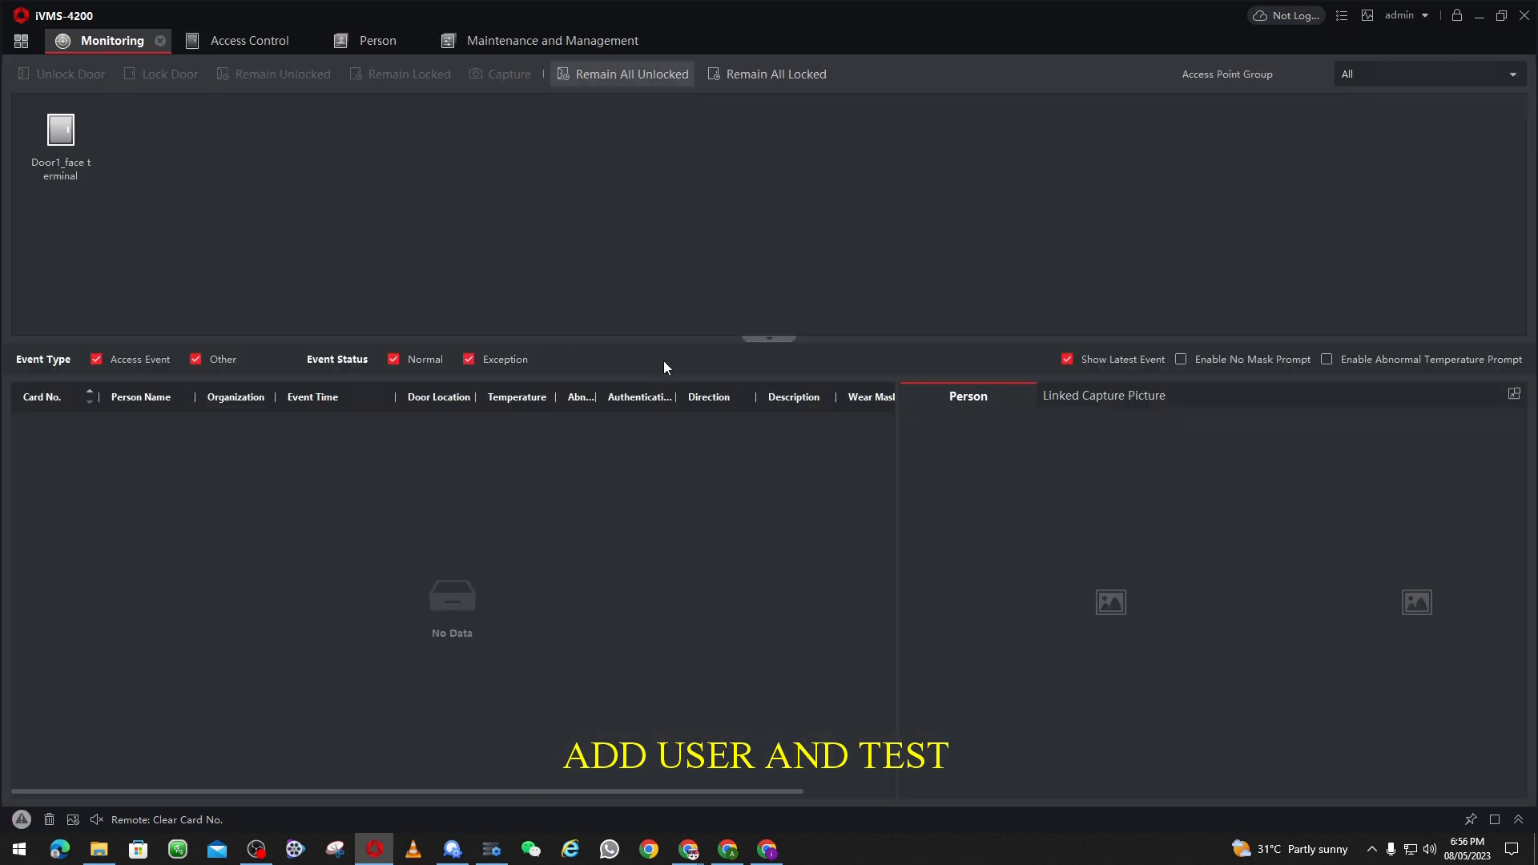